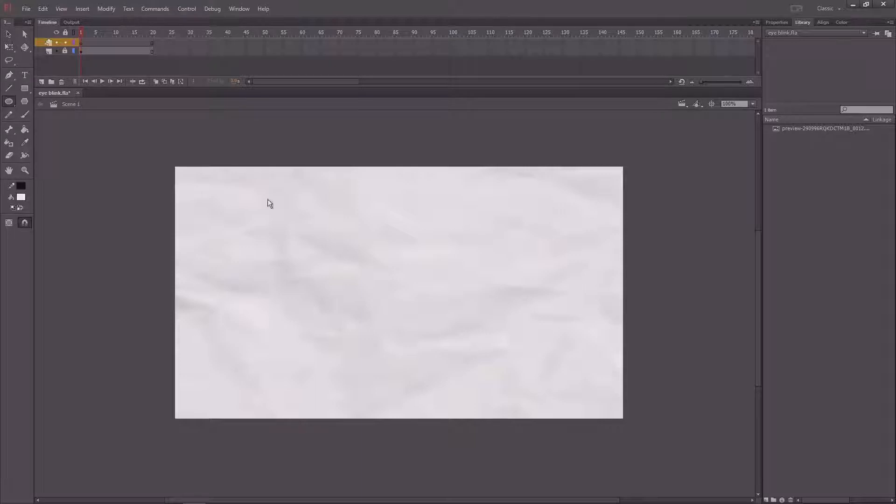
Draw a white circle with a black outline, about 359 px wide, and position it near the middle of the stage.
mouse_move(323, 211)
left_mouse_down()
mouse_move(348, 246)
mouse_move(489, 354)
left_mouse_up()
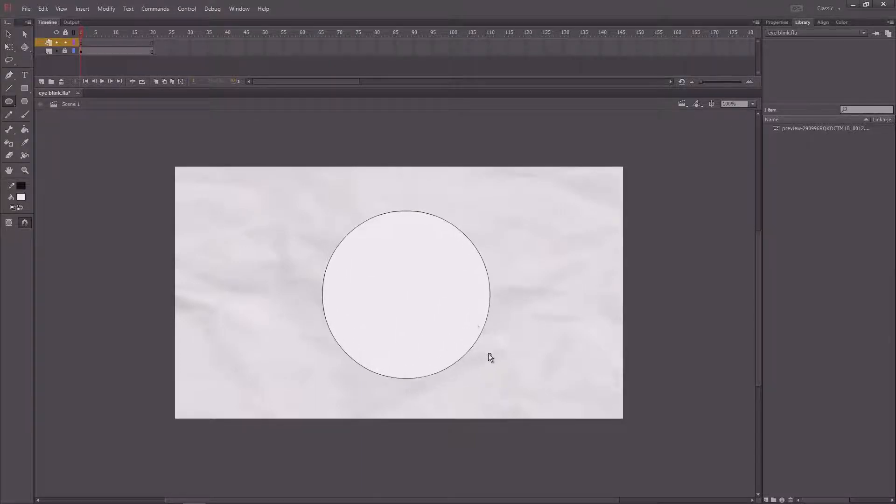
key("v")
double_click(436, 309)
mouse_move(434, 318)
left_mouse_down()
mouse_move(421, 299)
mouse_move(426, 317)
left_mouse_up()
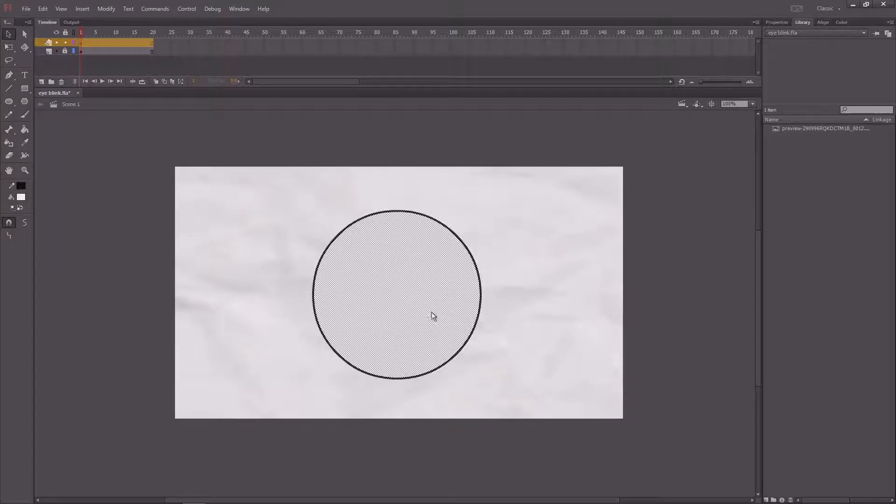
Set the circle's stroke thickness to 5.
left_click(777, 23)
double_click(862, 167)
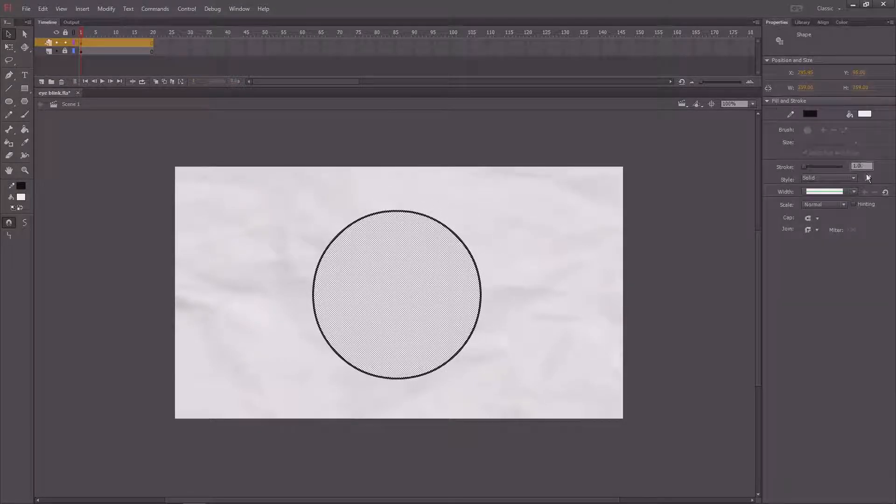
type("1")
left_click(604, 225)
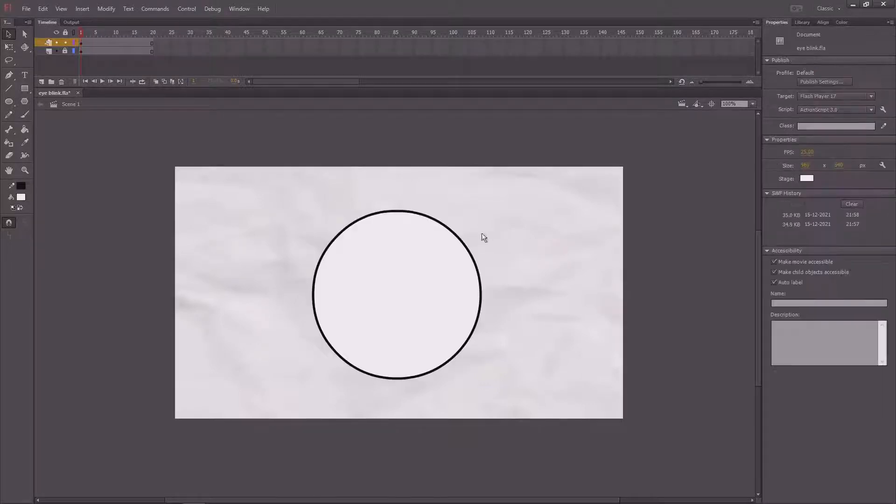
Convert the whole circle to a graphic symbol and nudge it slightly to the left on the stage.
scroll(477, 237, "down", 1)
double_click(445, 257)
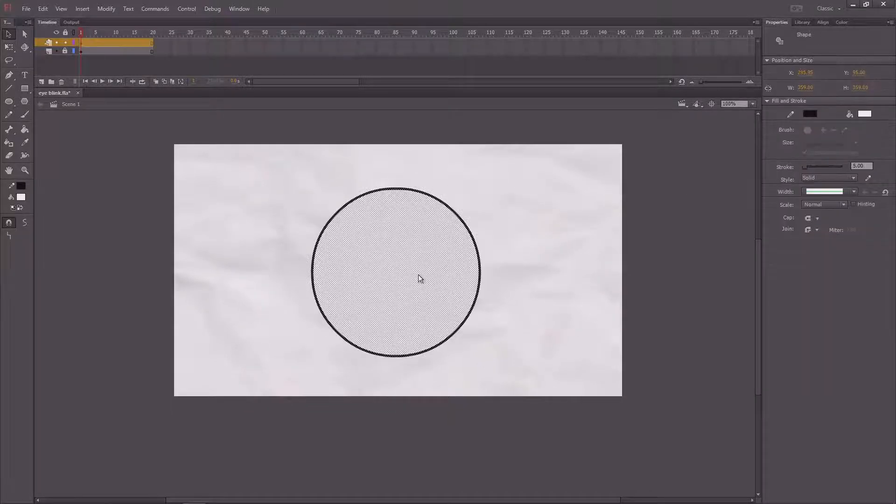
mouse_move(418, 274)
left_mouse_down()
mouse_move(418, 263)
mouse_move(408, 269)
left_mouse_up()
key("ctrl+z")
key("F8")
left_click(497, 101)
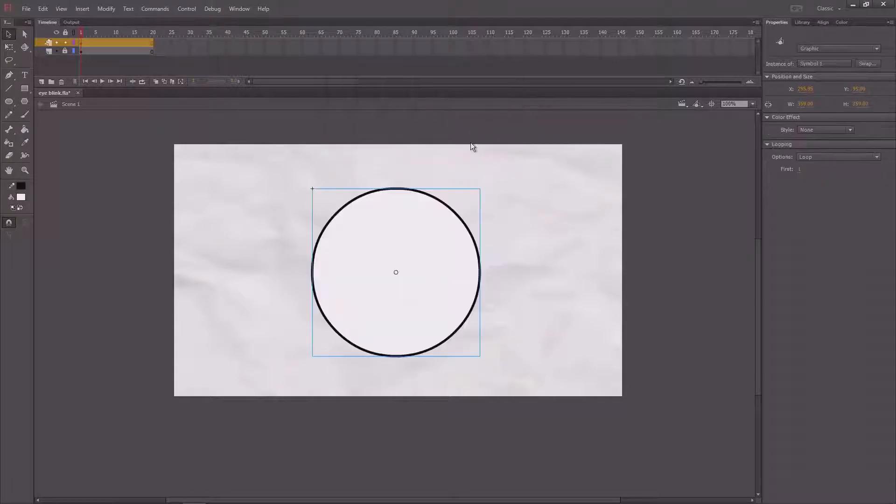
left_click_drag(415, 275, 411, 274)
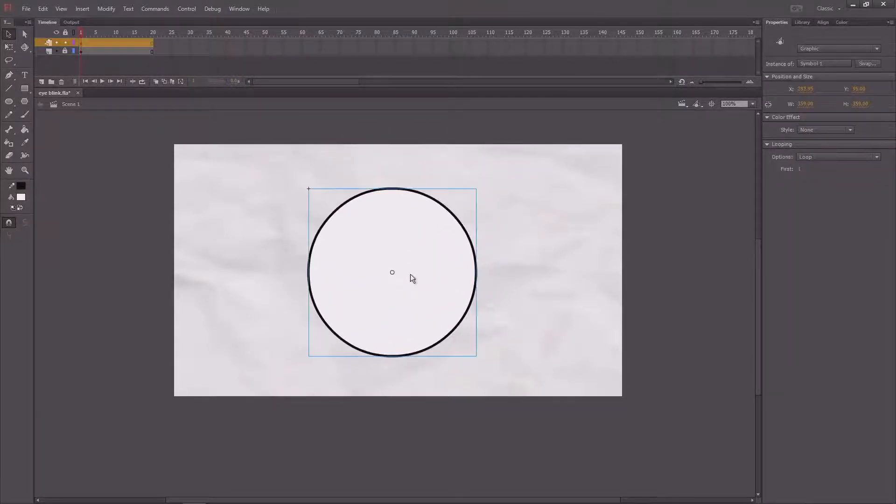
Open the circle symbol for editing and add a new layer above the circle's layer.
double_click(413, 246)
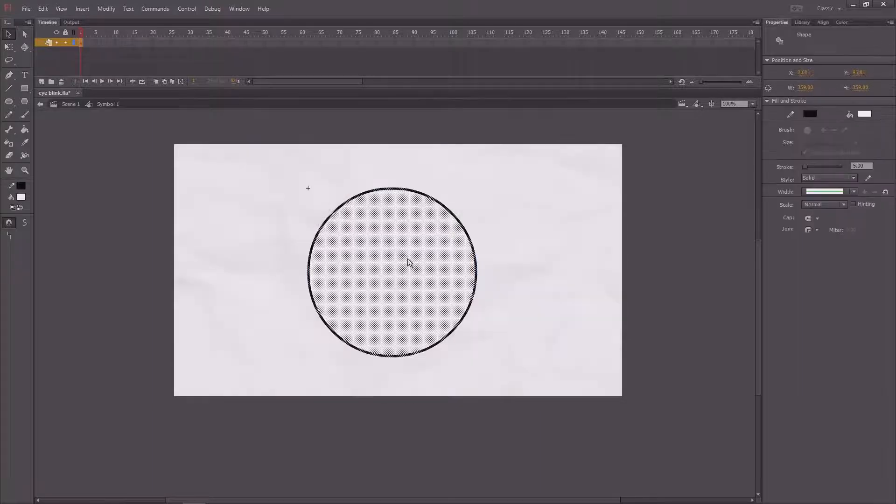
left_click(189, 192)
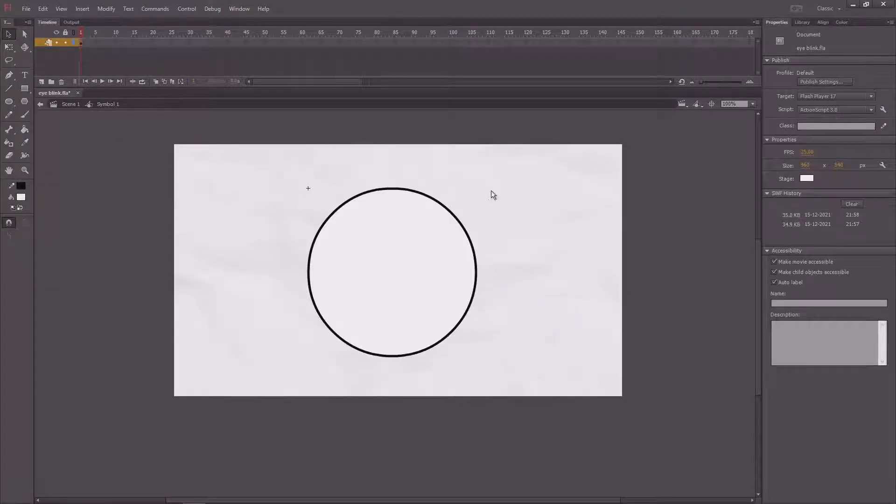
left_click_drag(524, 165, 261, 391)
left_click(382, 172)
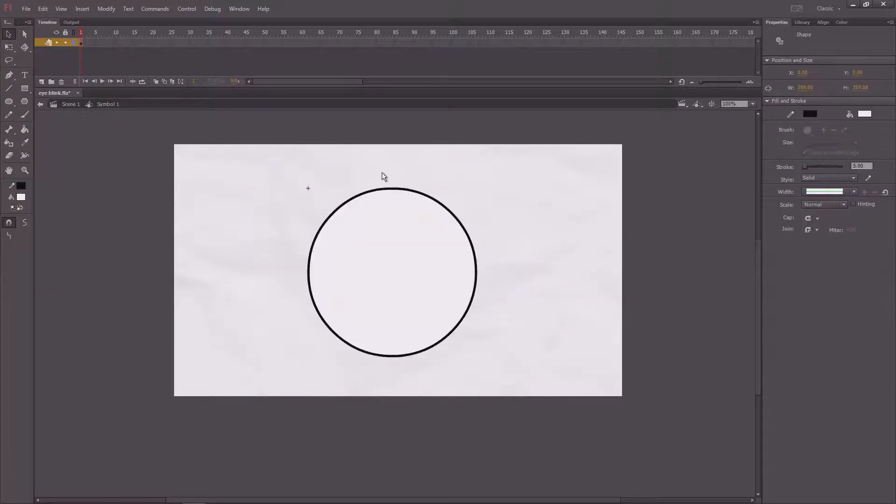
left_click(43, 81)
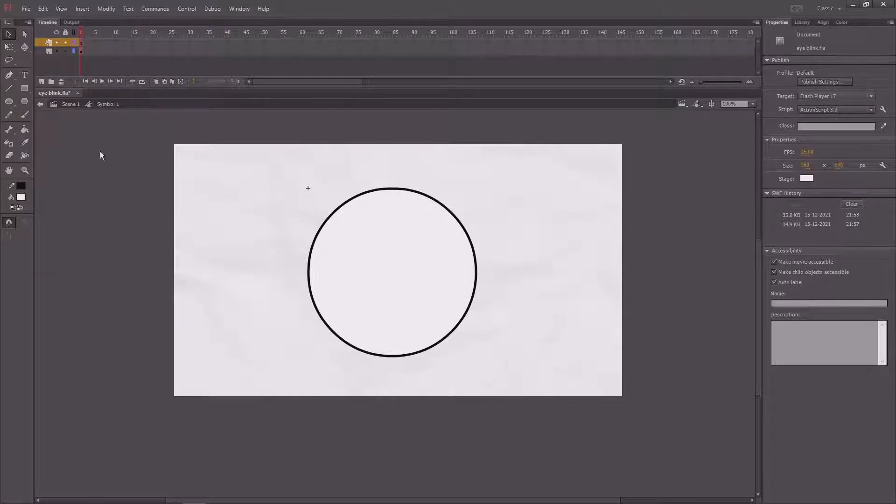
Draw a smaller outlined circle about 121 px wide left of the large circle and convert it to a graphic symbol.
left_click(9, 102)
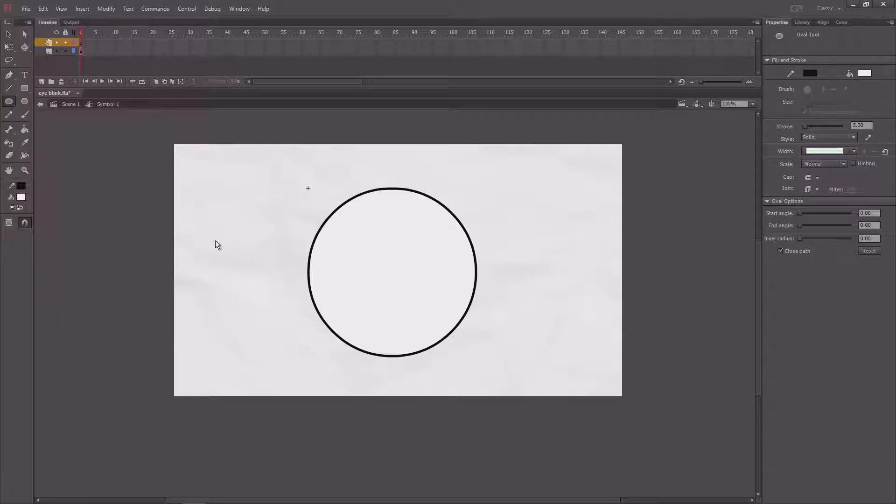
left_click_drag(258, 284, 269, 291)
key("v")
double_click(251, 273)
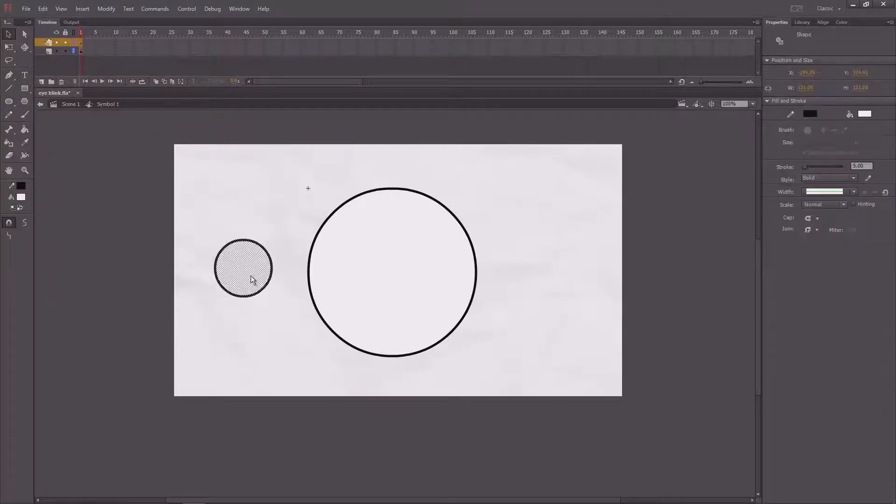
key("F8")
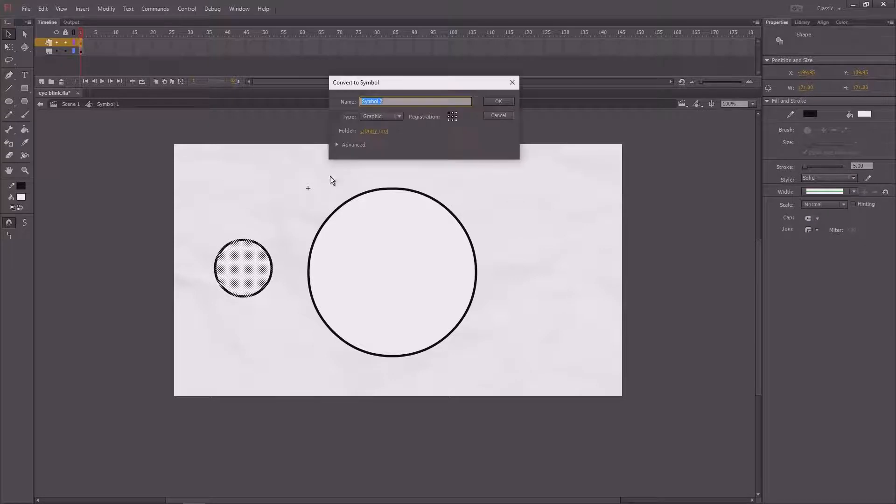
left_click(491, 101)
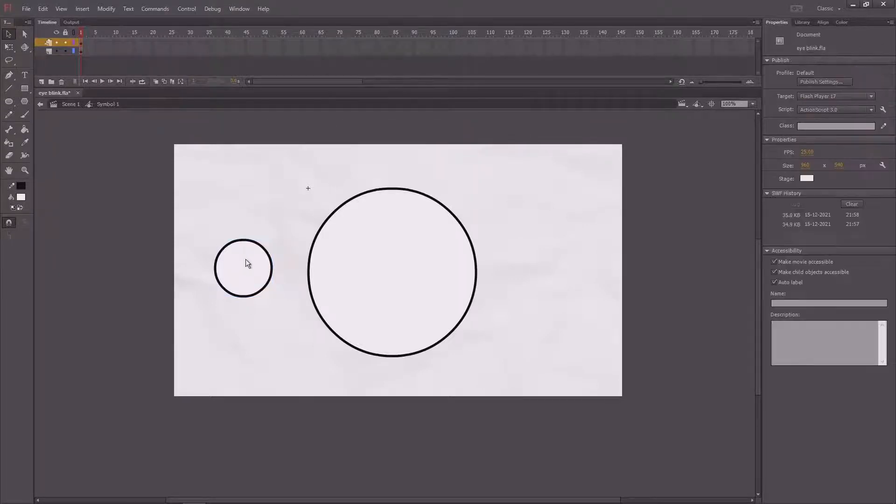
Inside the small circle's symbol, fill the circle with dark orange and delete its black outline.
double_click(239, 281)
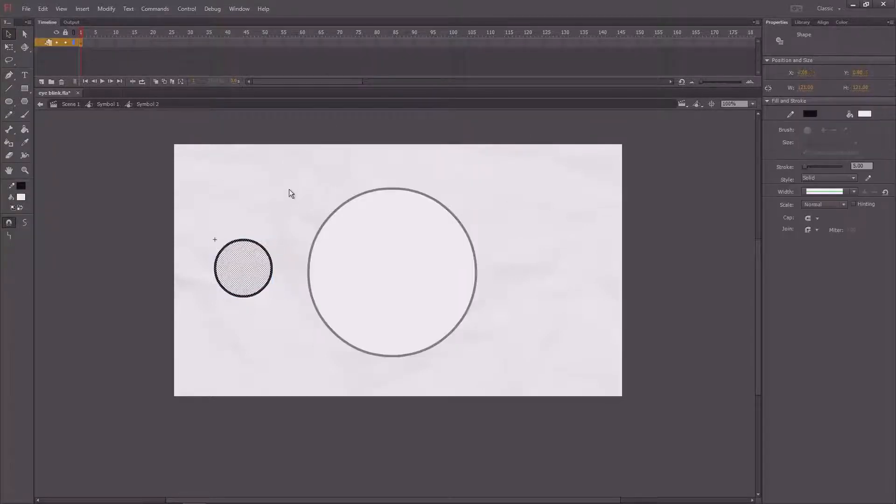
left_click(21, 198)
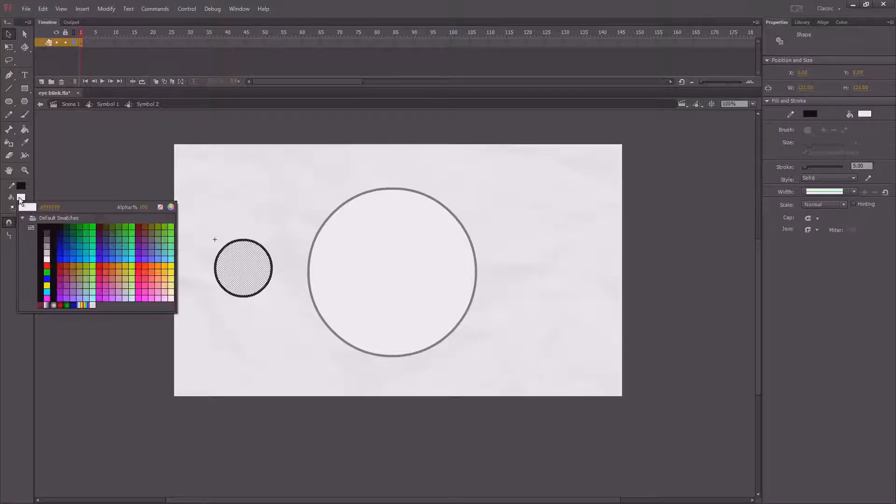
left_click(67, 266)
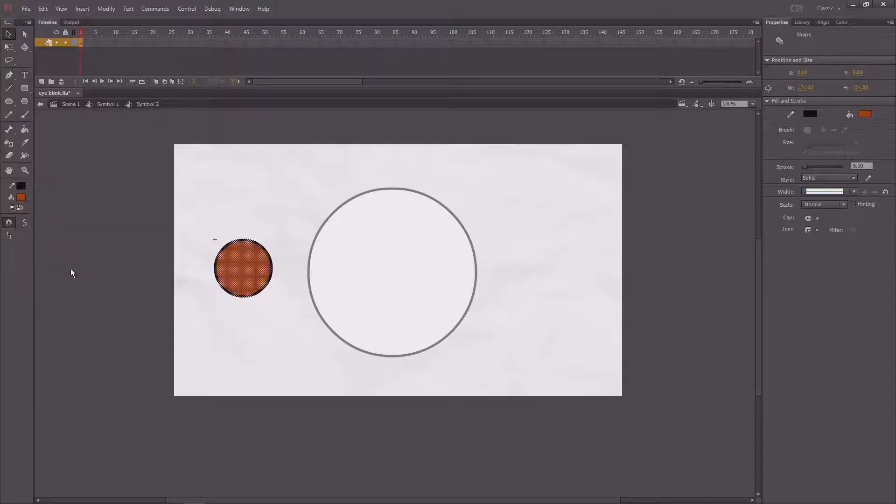
left_click(265, 235)
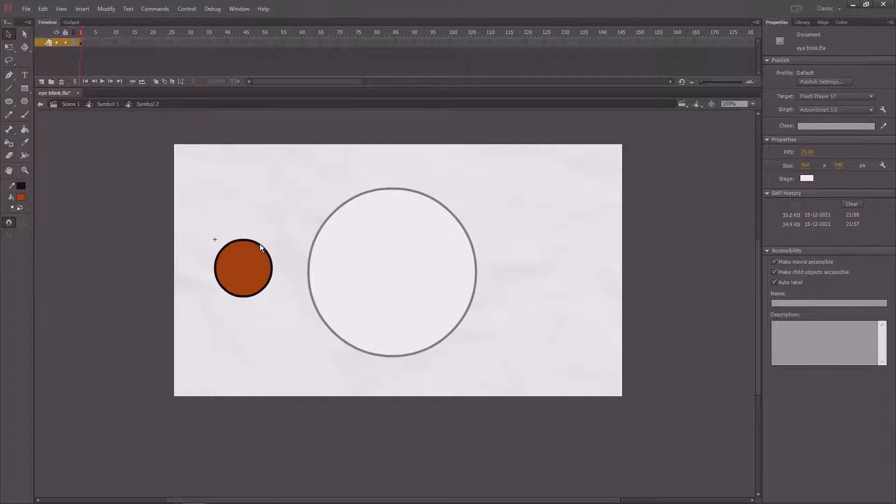
left_click(256, 243)
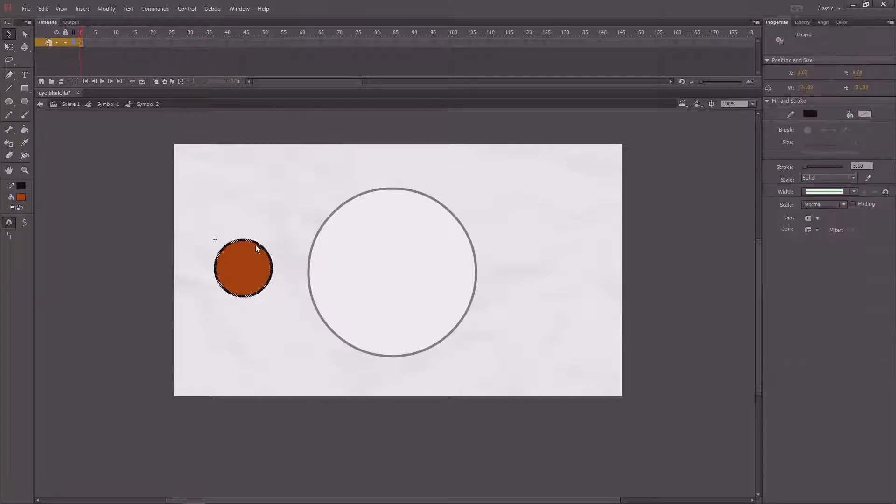
key("Delete")
Make a black pupil from a copy of the orange circle, scaled to about 74.5 px and centred on the original.
left_click(249, 269)
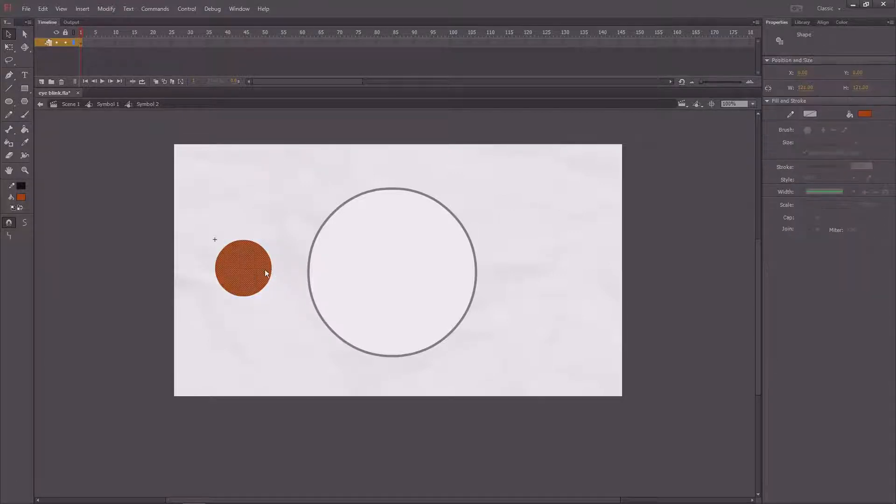
left_click_drag(259, 270, 253, 266)
key("q")
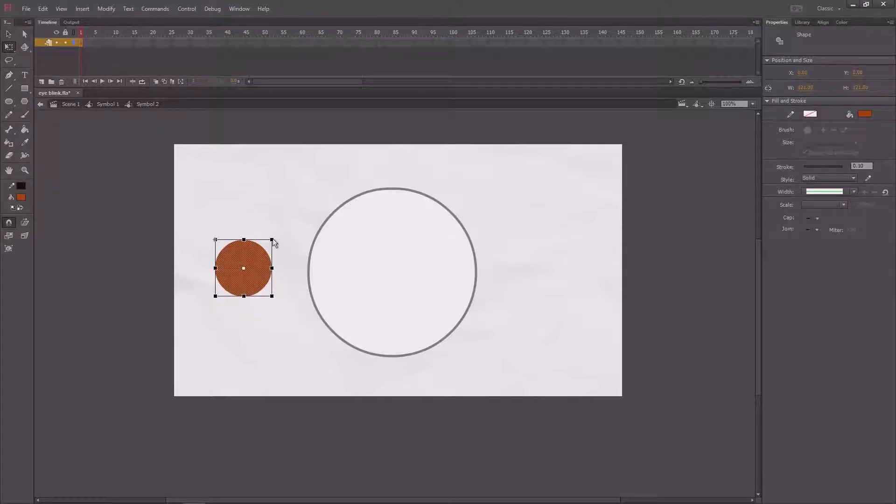
left_click_drag(273, 239, 268, 250)
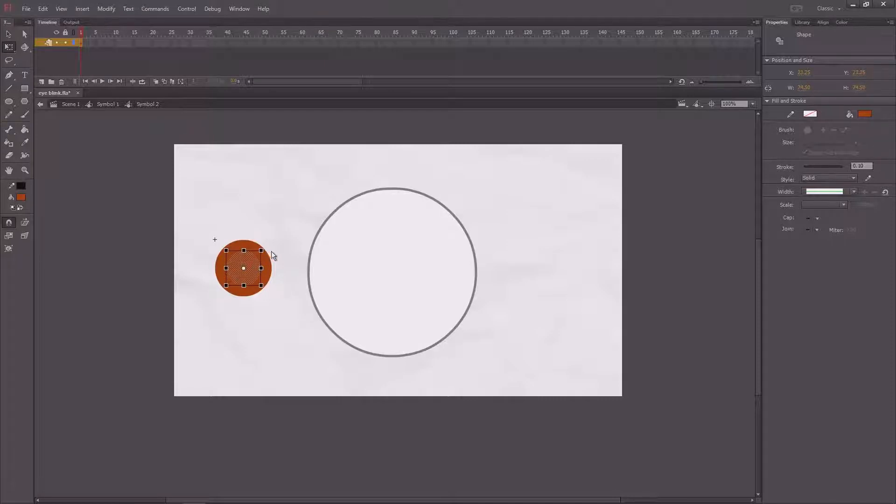
left_click(20, 200)
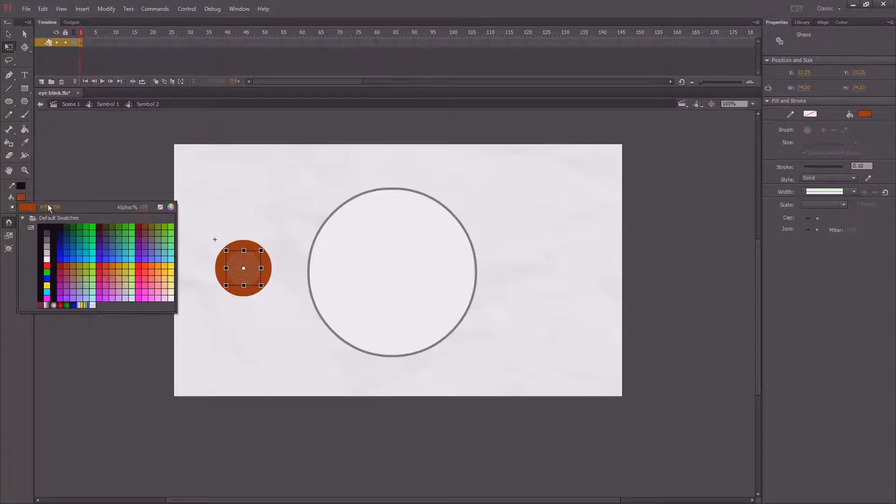
left_click(47, 228)
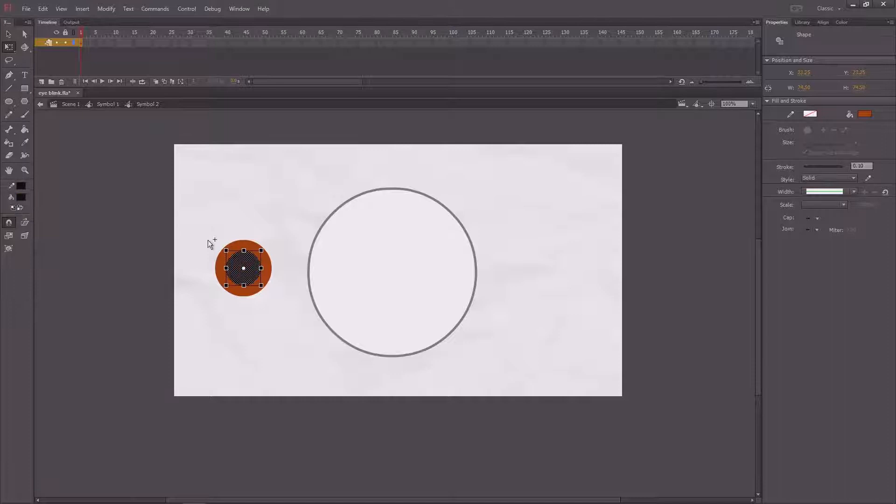
left_click(277, 218)
key("v")
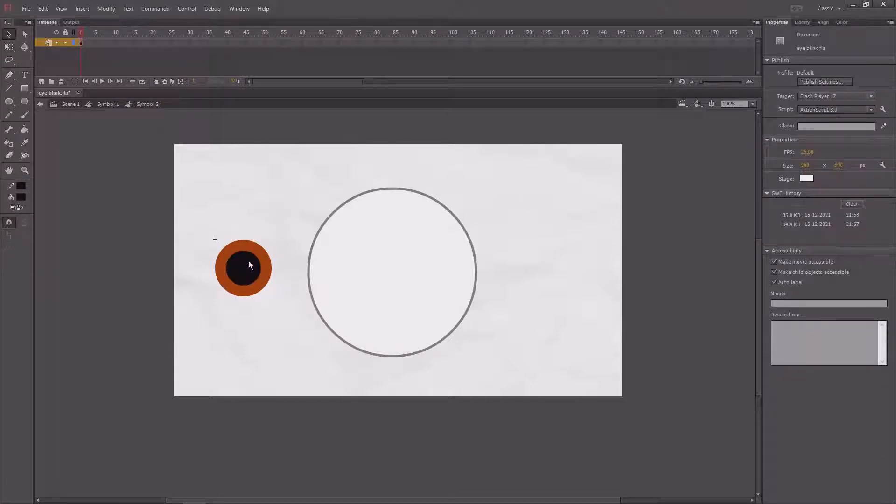
Duplicate the black pupil, scale the copy to about 21.5 px, and place it over the pupil's upper-left edge.
left_click(248, 267)
key("ctrl+=")
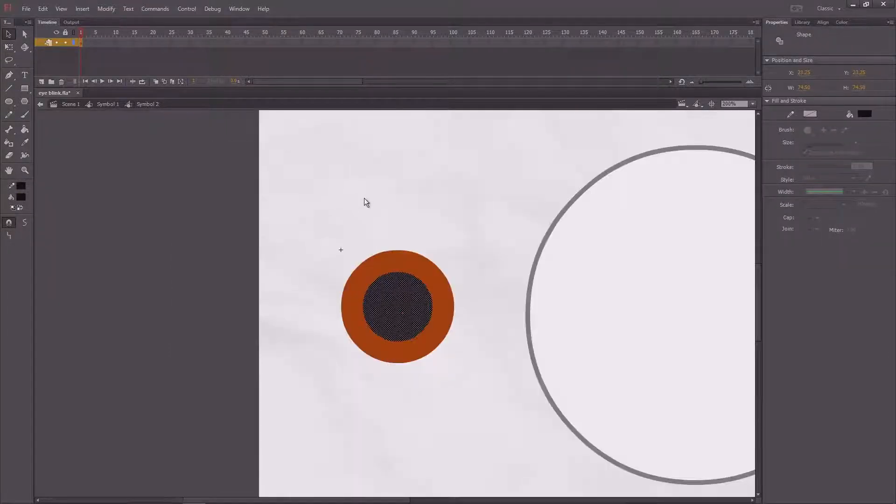
left_click_drag(420, 274, 425, 279)
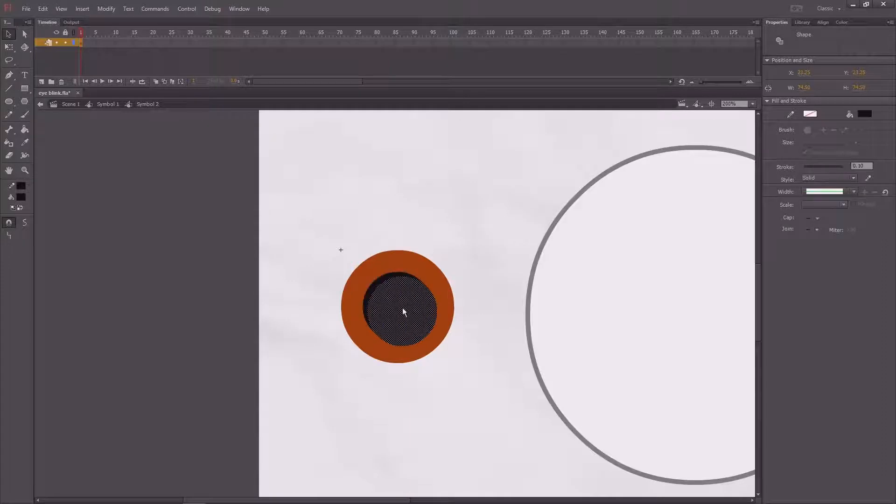
left_click_drag(399, 309, 467, 221)
key("q")
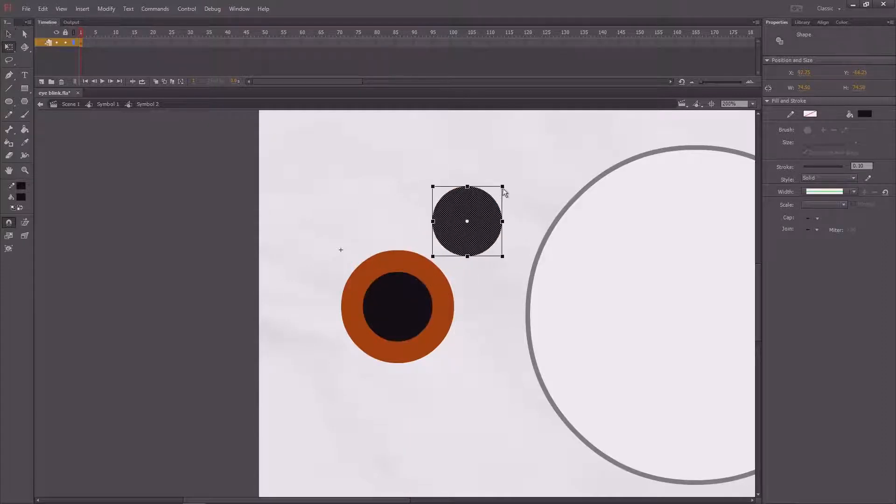
left_click_drag(502, 189, 384, 278)
key("v")
key("q")
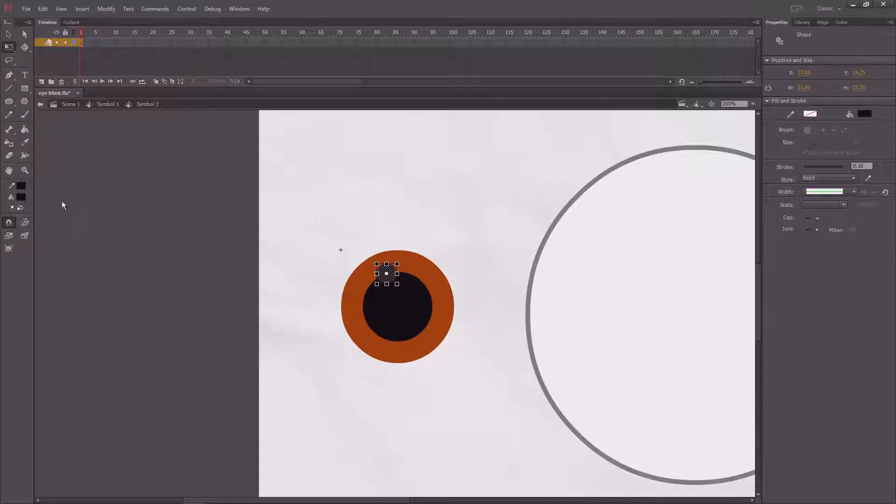
Fill the tiny copied circle with white as the eye's highlight.
left_click(23, 201)
left_click(49, 259)
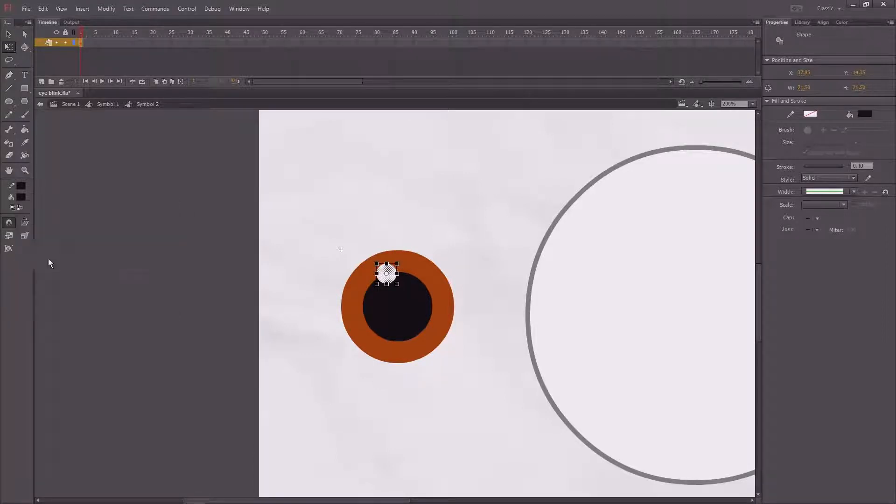
left_click(110, 257)
key("v")
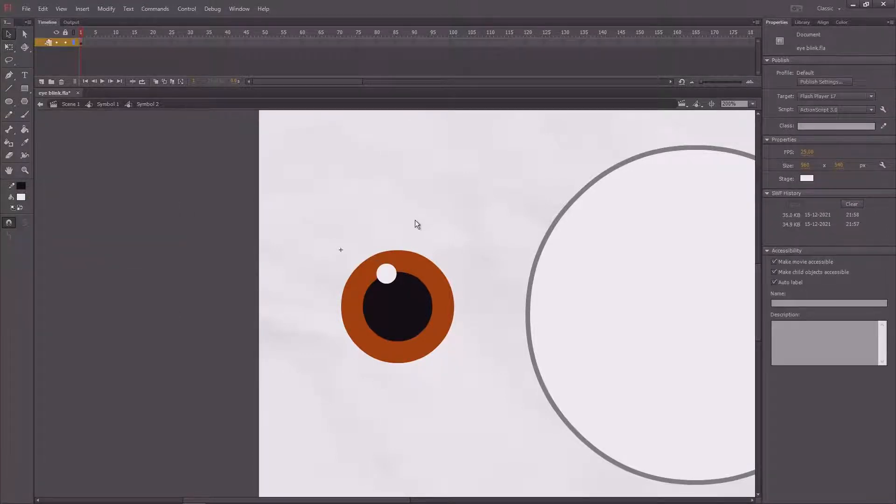
Return to the large circle's symbol and move the finished iris to the centre of the white eyeball.
key("ctrl+minus")
key("ctrl+minus")
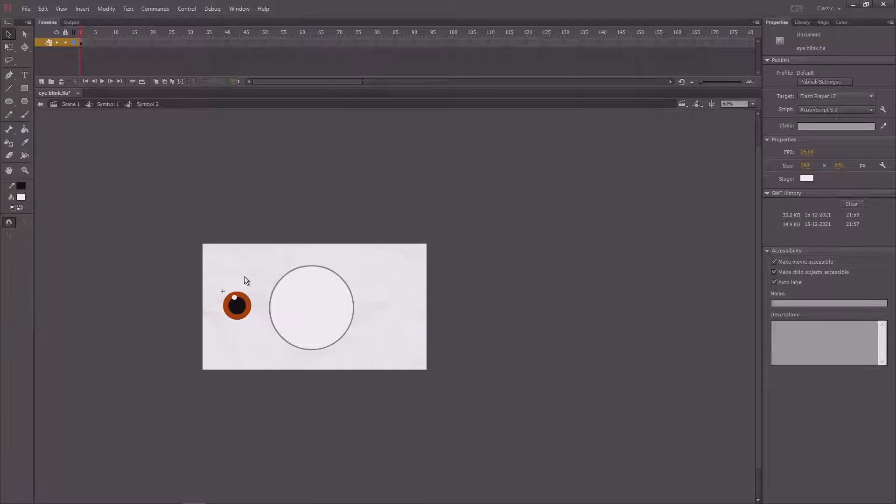
double_click(244, 276)
left_click(240, 312)
left_click_drag(239, 309, 230, 329)
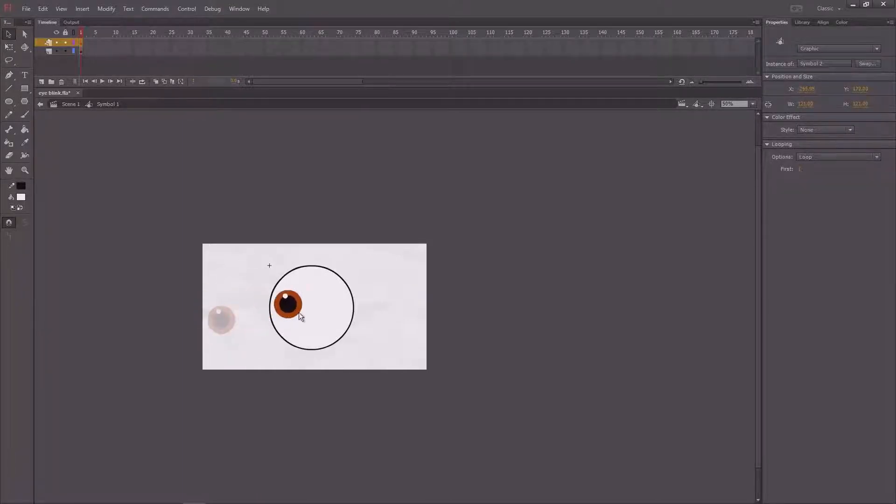
left_click_drag(300, 313, 312, 315)
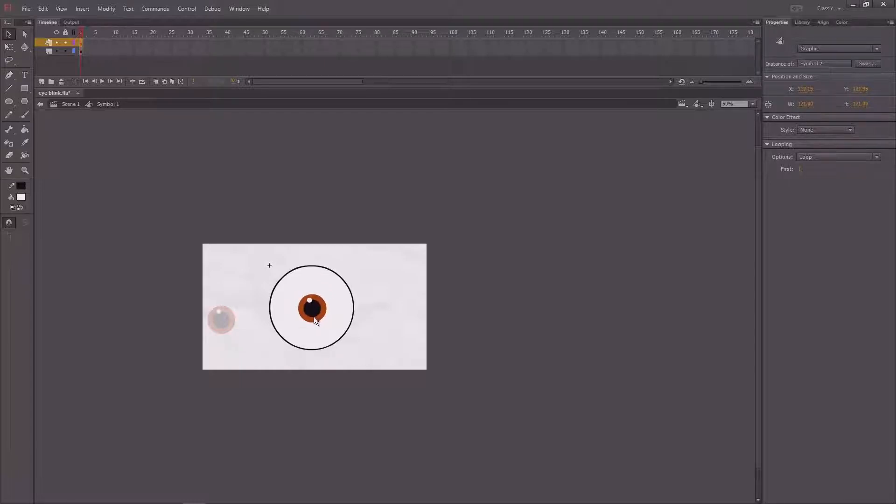
Scale the iris symbol up to about 161 px, keeping it centred in the white eyeball.
key("q")
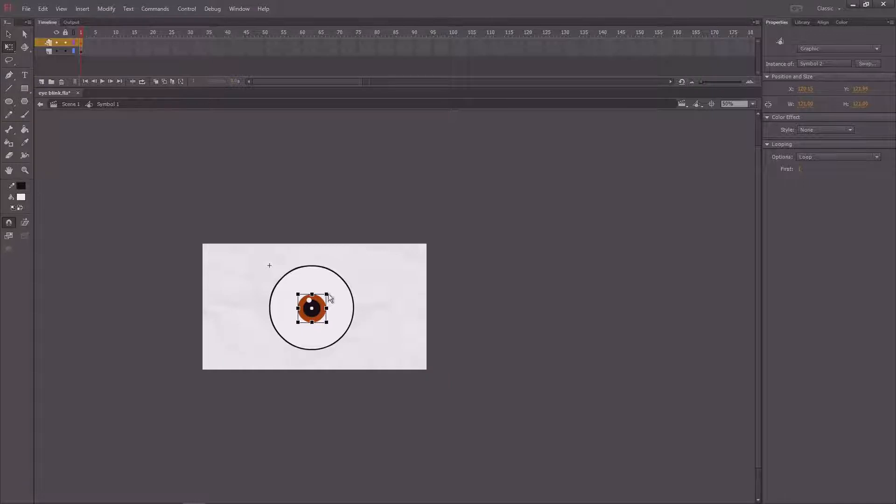
left_click_drag(327, 294, 332, 292)
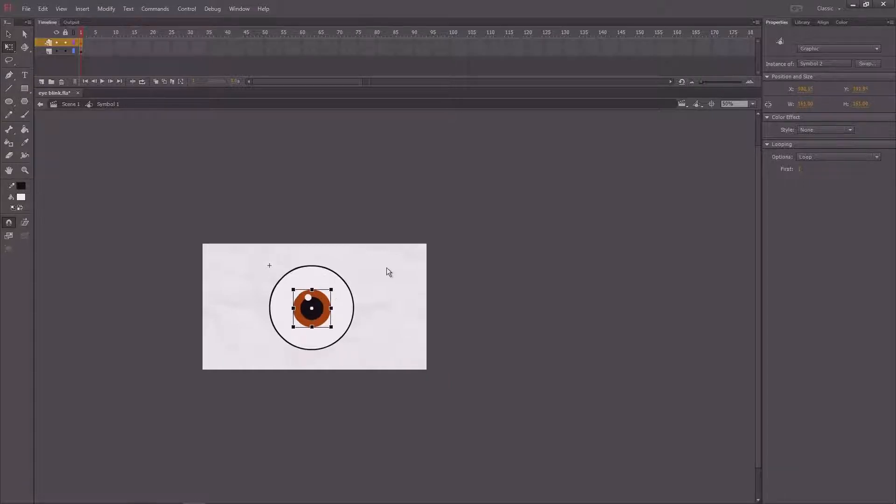
key("v")
left_click(386, 267)
scroll(343, 238, "down", 2)
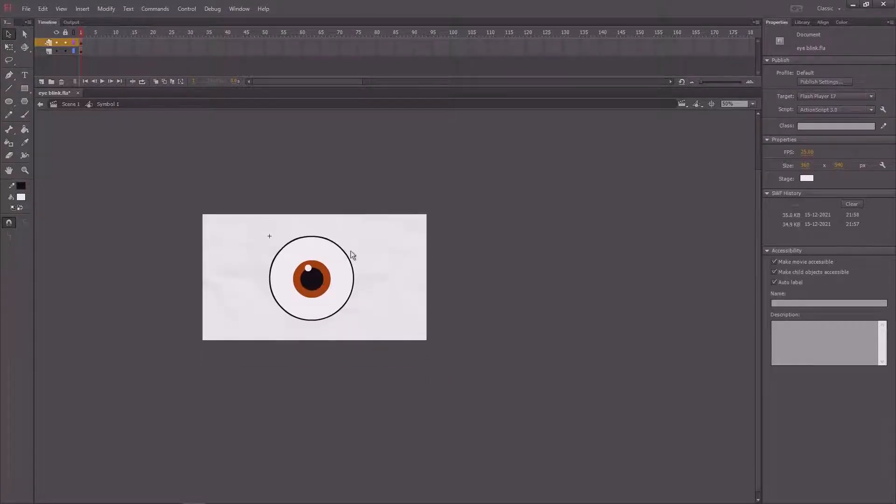
left_click(322, 276)
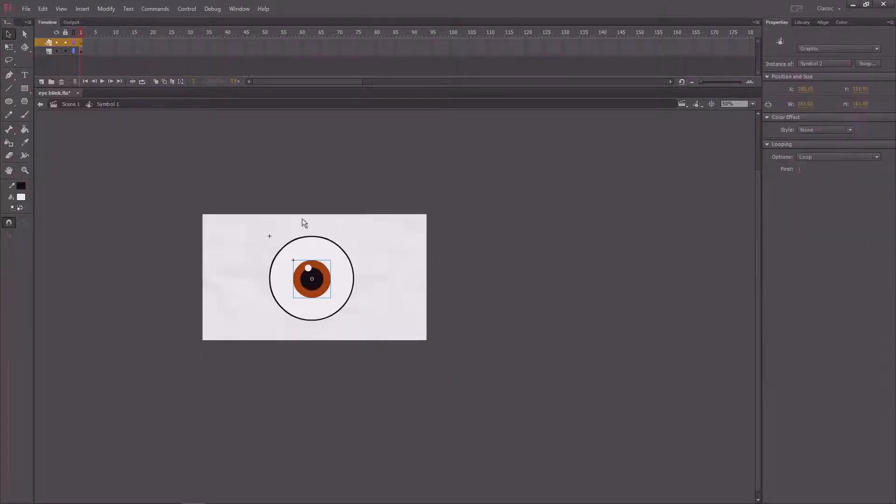
double_click(284, 265)
left_click(316, 275)
left_click(56, 43)
left_click(56, 43)
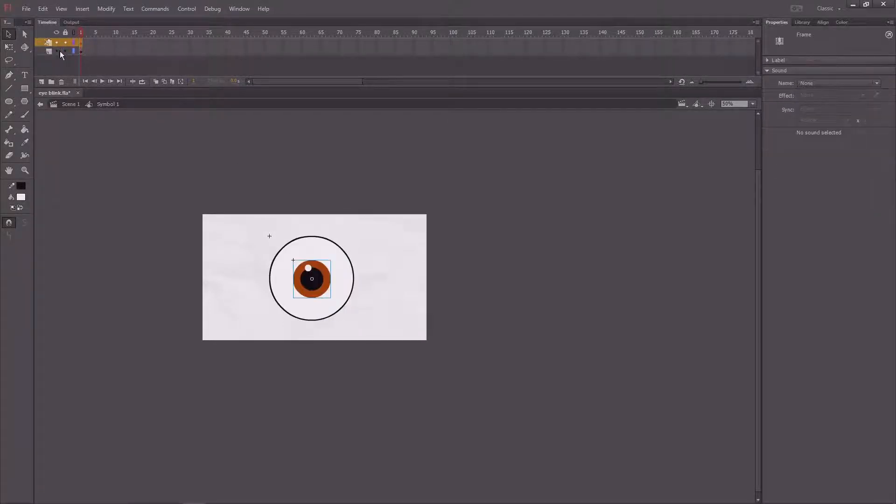
left_click(56, 51)
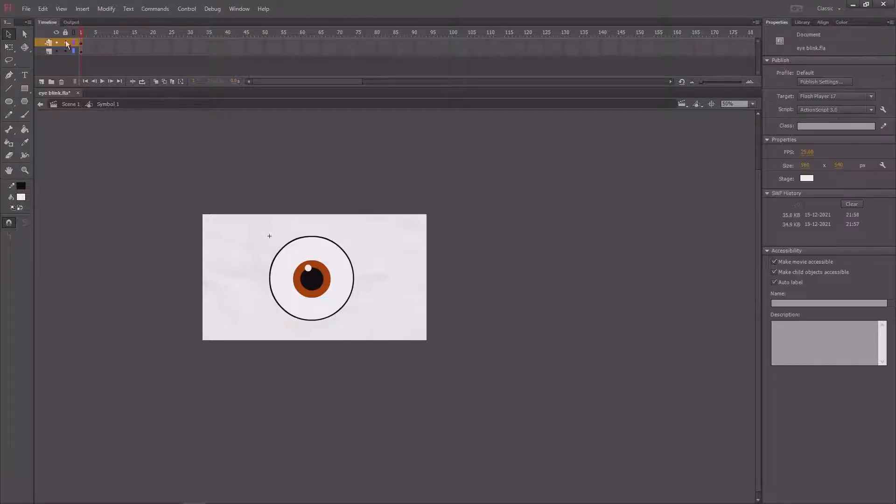
Extend the frames of both the iris and eyeball layers to frame 29.
left_click_drag(135, 45, 164, 38)
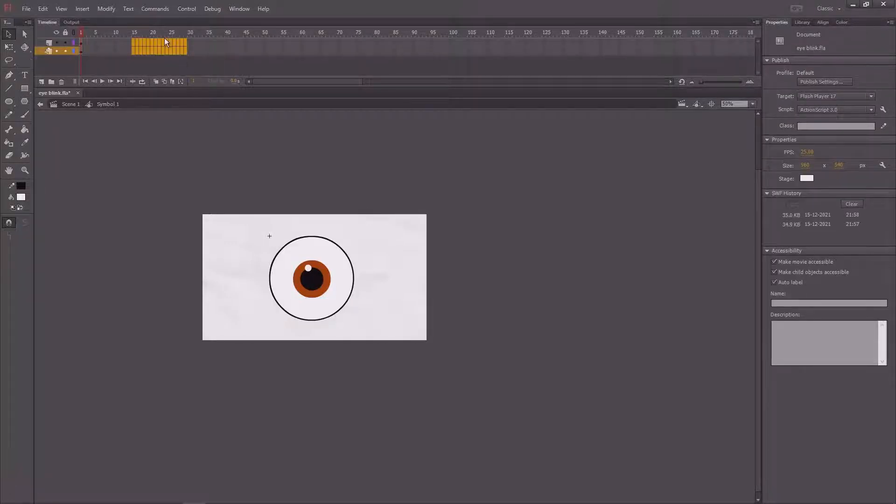
key("F5")
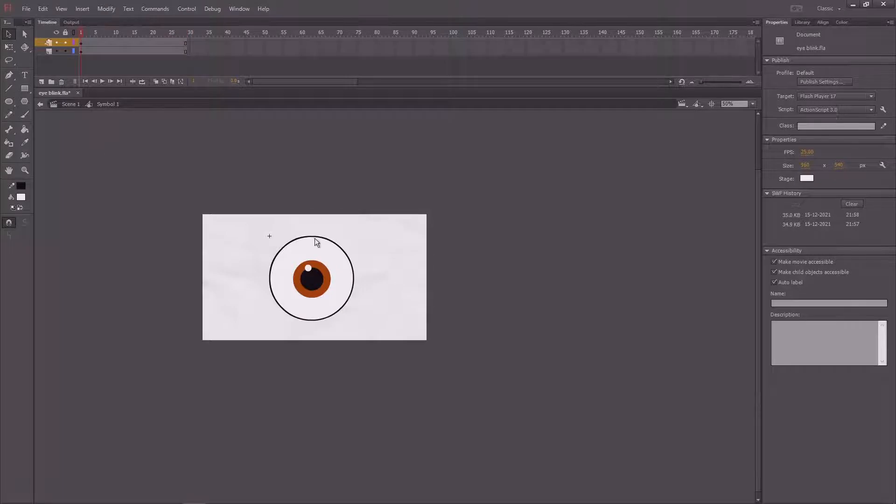
scroll(334, 229, "up", 1)
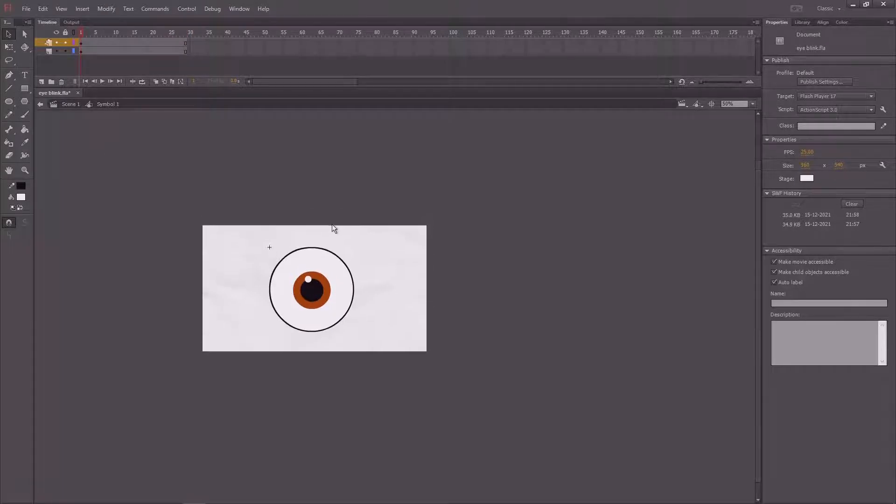
left_click(315, 278)
left_click(328, 251)
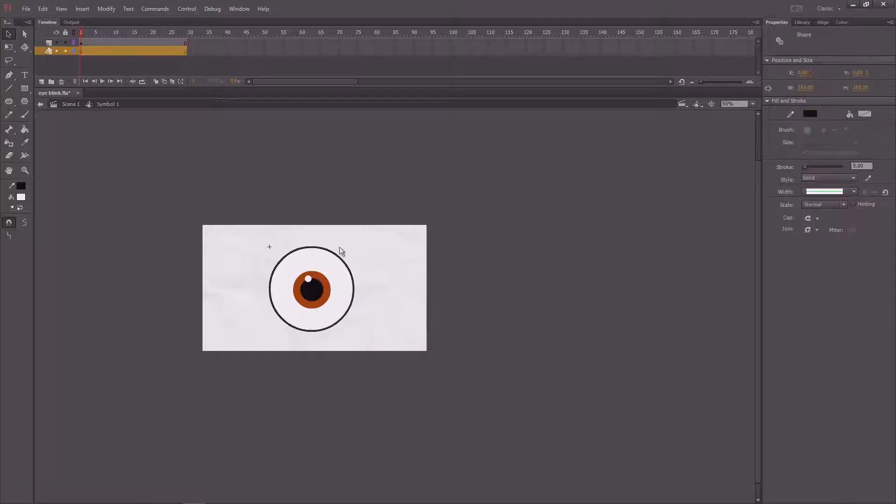
left_click(354, 201)
Add a new layer above the iris layer and paste a copy of the eyeball's black outline in place on it.
left_click(41, 42)
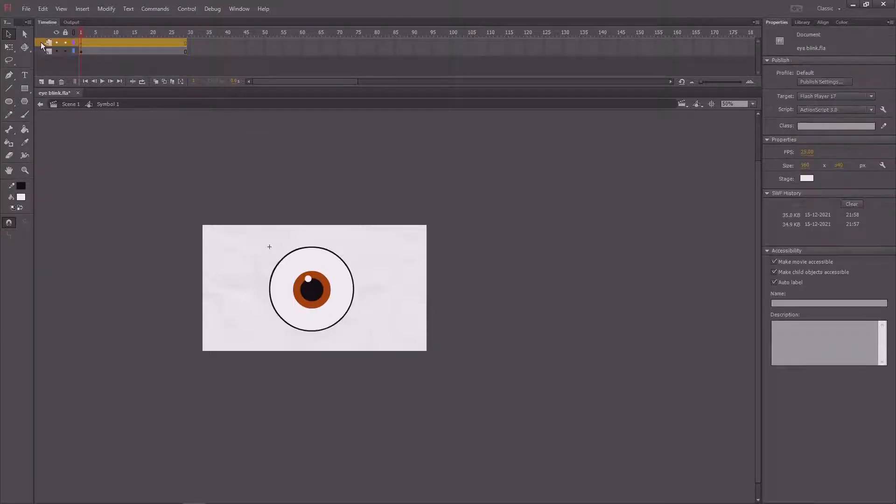
left_click(41, 82)
left_click(81, 52)
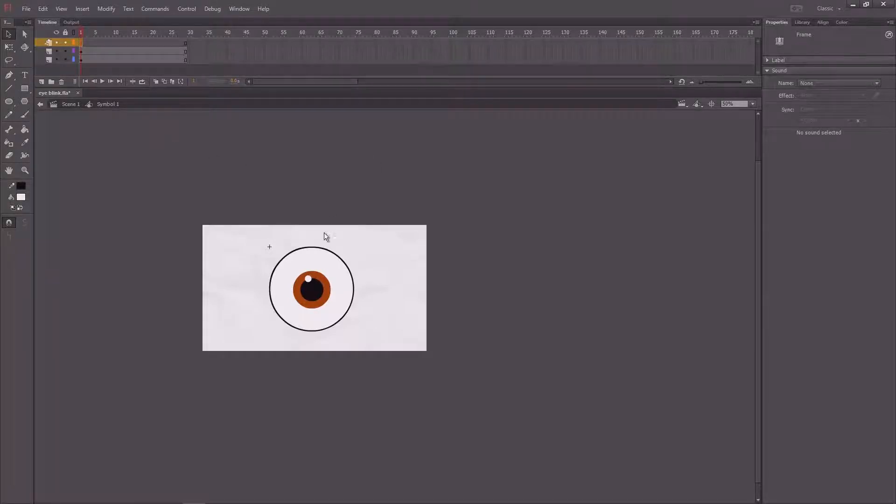
left_click(319, 248)
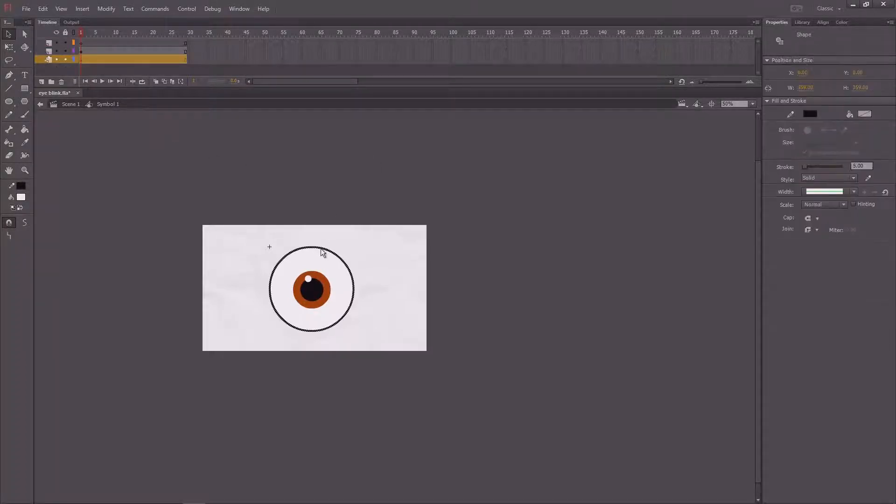
left_click(80, 43)
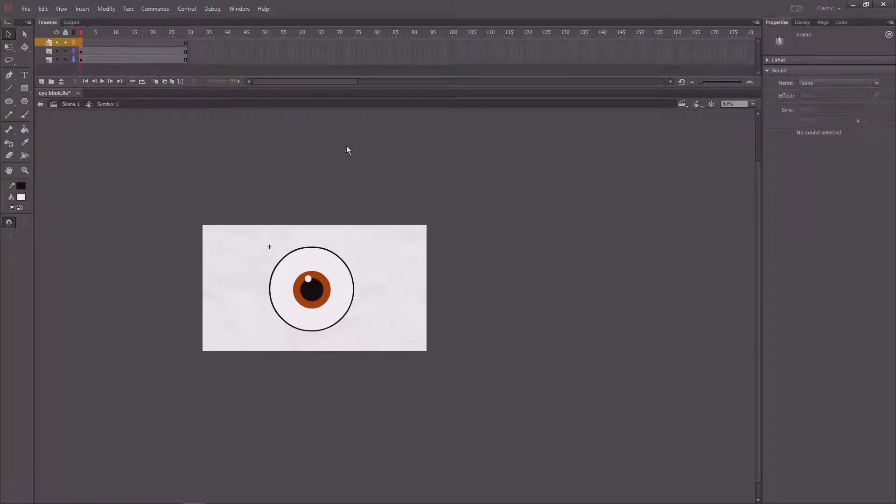
key("ctrl+shift+v")
key("ctrl+1")
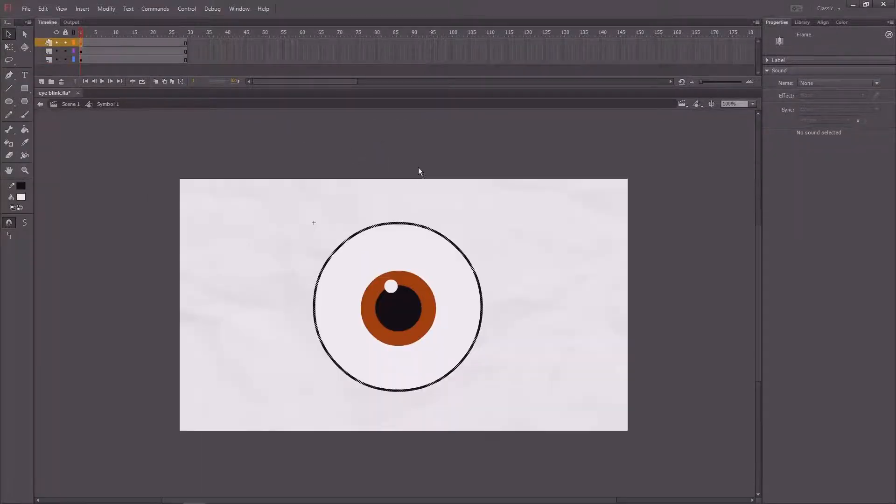
Lock the iris and eyeball layers, leaving only the new outline layer editable.
left_click(66, 32)
left_click(66, 43)
key("ctrl+shift+a")
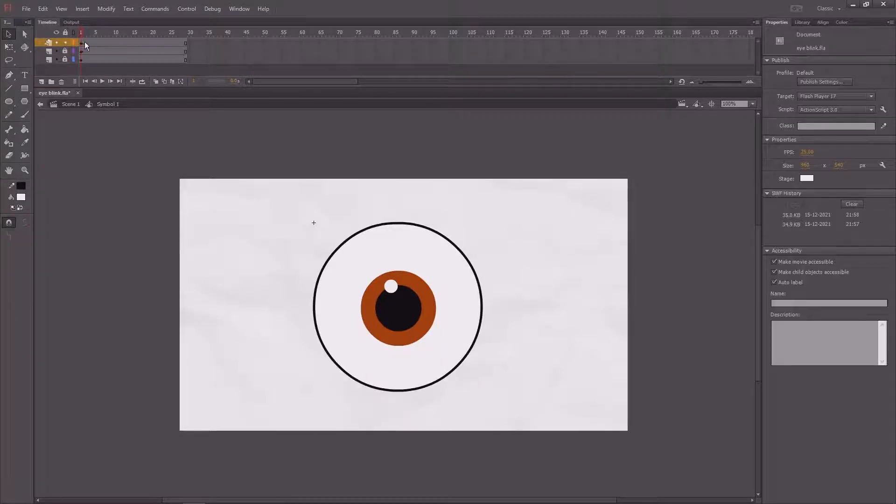
Add a keyframe at frame 2 and draw an eyelid line across the upper eyeball, bowed upward in the middle.
left_click(81, 43)
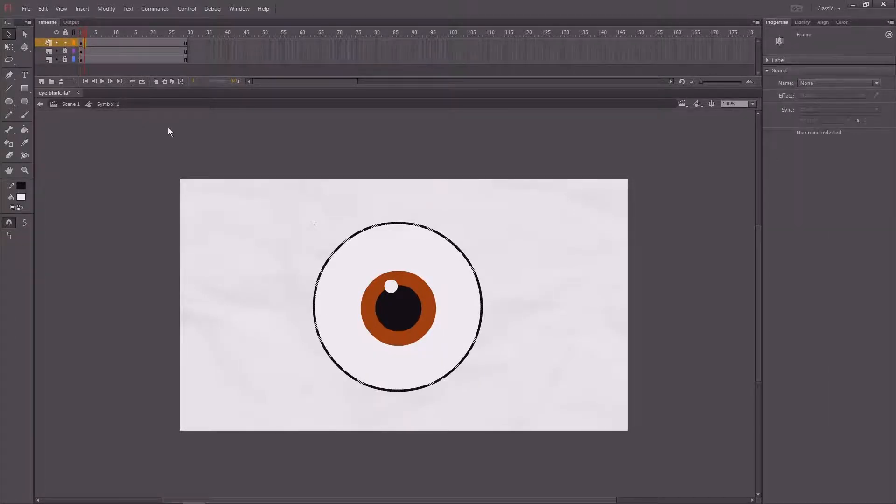
key("n")
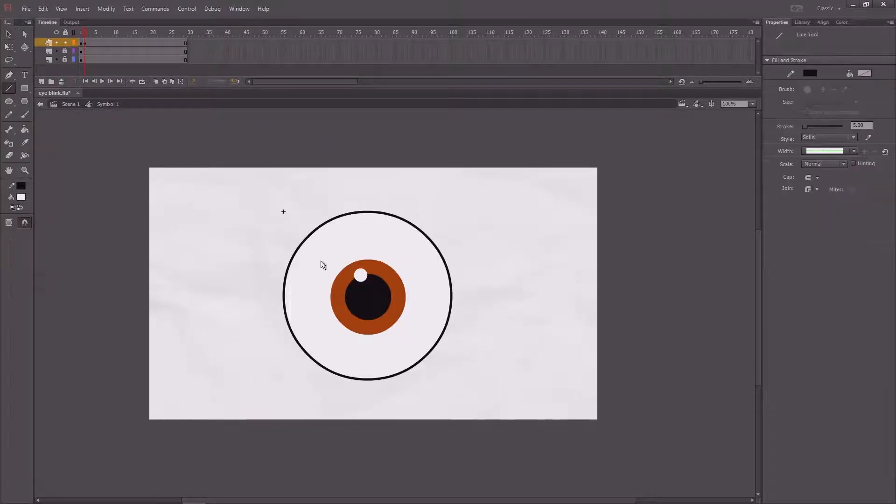
left_click_drag(284, 251, 452, 248)
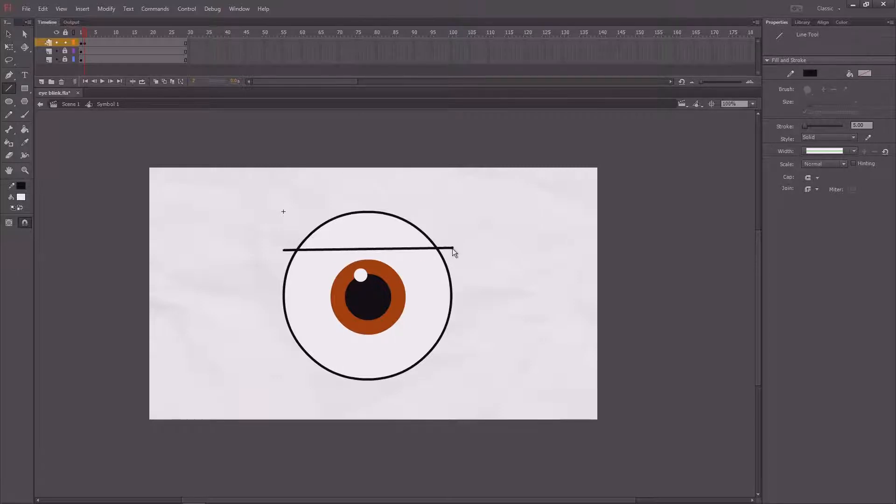
key("v")
left_click_drag(393, 249, 394, 229)
Delete both eyelid line ends that stick out beyond the eyeball's outline.
left_click(446, 246)
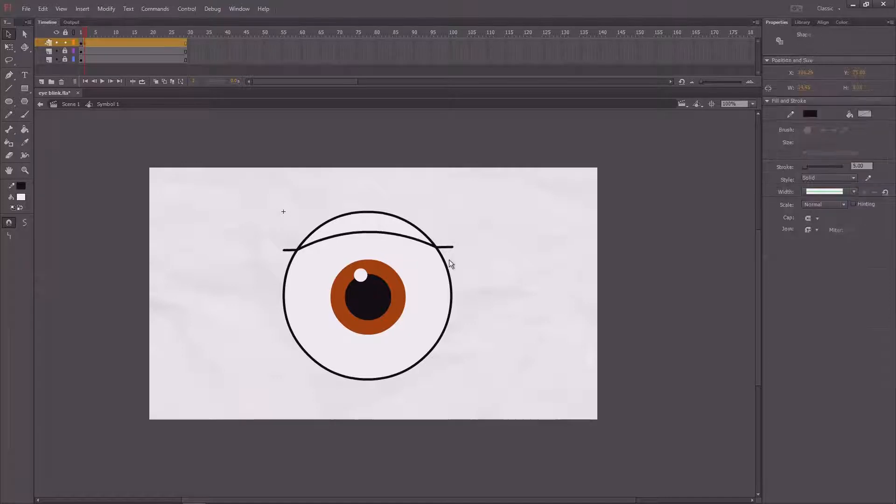
key("Delete")
left_click(289, 250)
key("Delete")
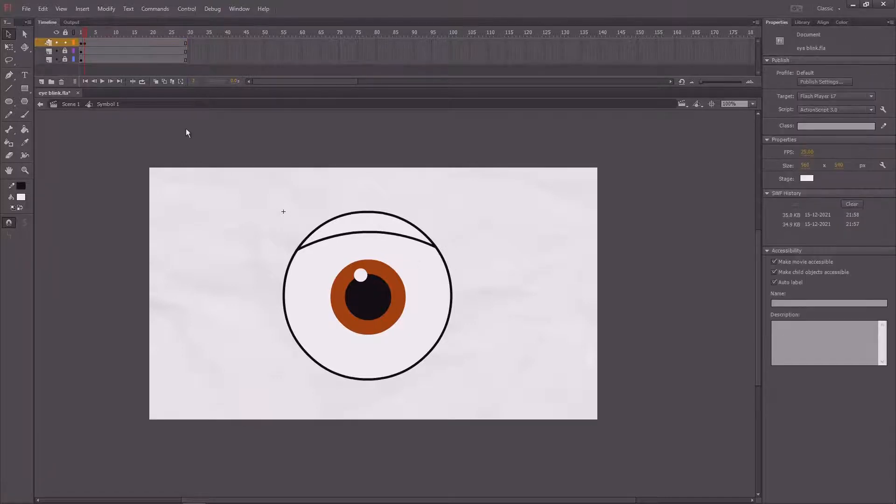
Add a keyframe at frame 3 and move the eyelid line down to the upper part of the iris.
left_click(85, 43)
key("F6")
left_click(449, 212)
left_click(386, 234)
key("shift+Down")
key("shift+Down")
key("shift+Down")
key("shift+Down")
key("shift+Down")
key("shift+Down")
key("shift+Down")
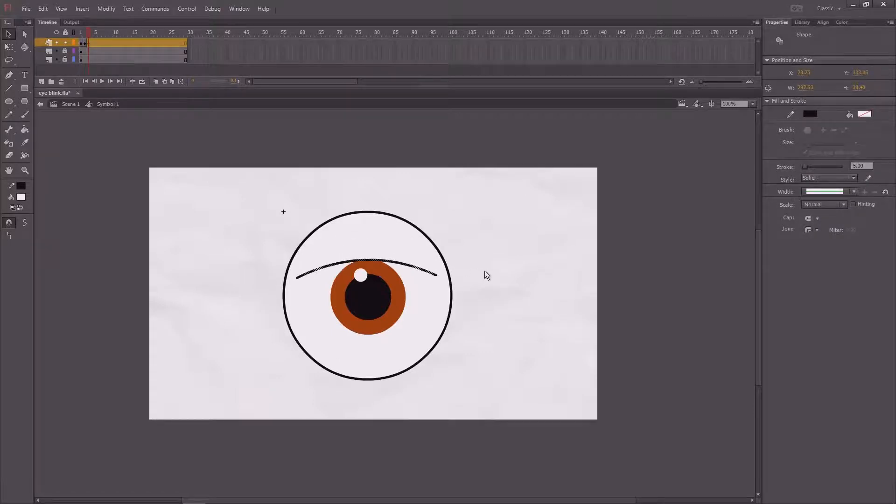
Stretch both ends of the eyelid line out to the eyeball's outline and flatten its curve.
left_click(458, 287)
left_click_drag(438, 281, 449, 279)
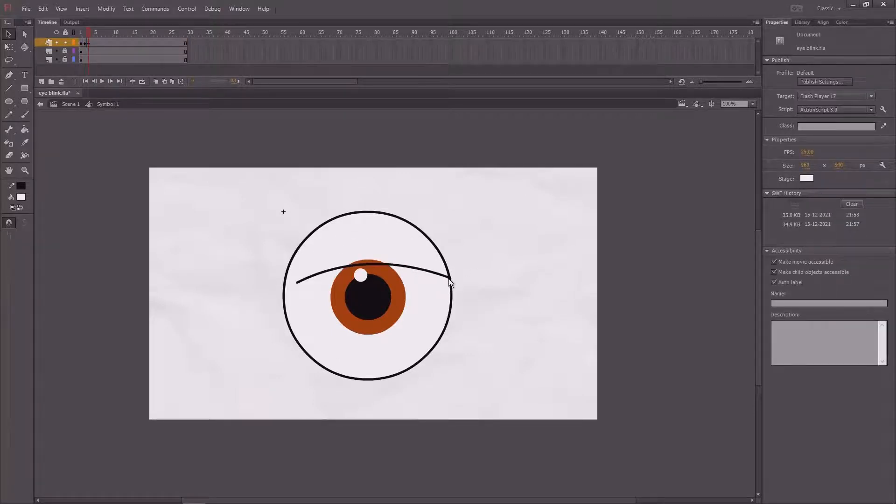
left_click_drag(297, 283, 285, 282)
left_click_drag(381, 265, 376, 273)
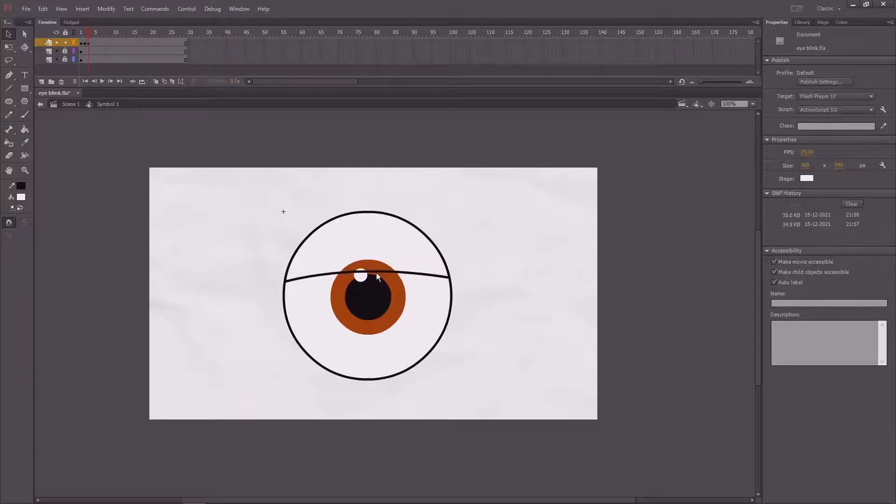
Add a keyframe at frame 4 and move the eyelid line down to just below the pupil's centre.
left_click(91, 43)
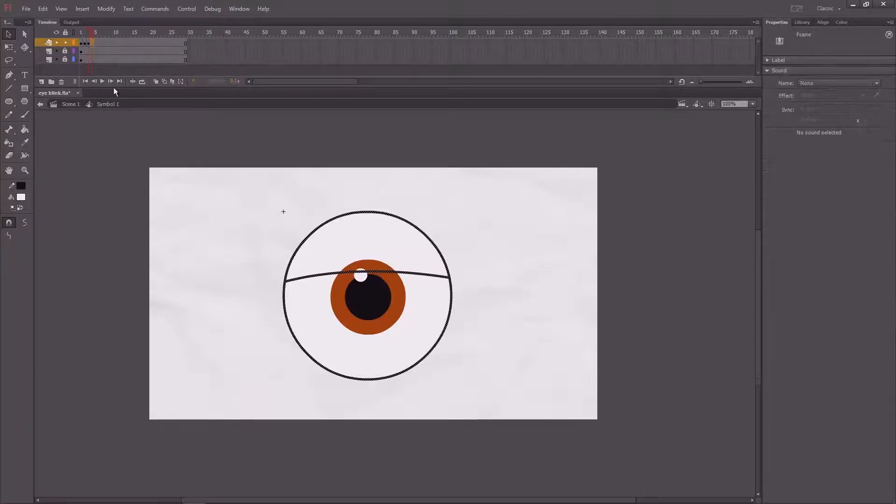
left_click(482, 232)
left_click(383, 275)
key("shift+Down")
key("shift+Down")
key("shift+Down")
key("shift+Down")
key("shift+Down")
key("shift+Down")
key("shift+Down")
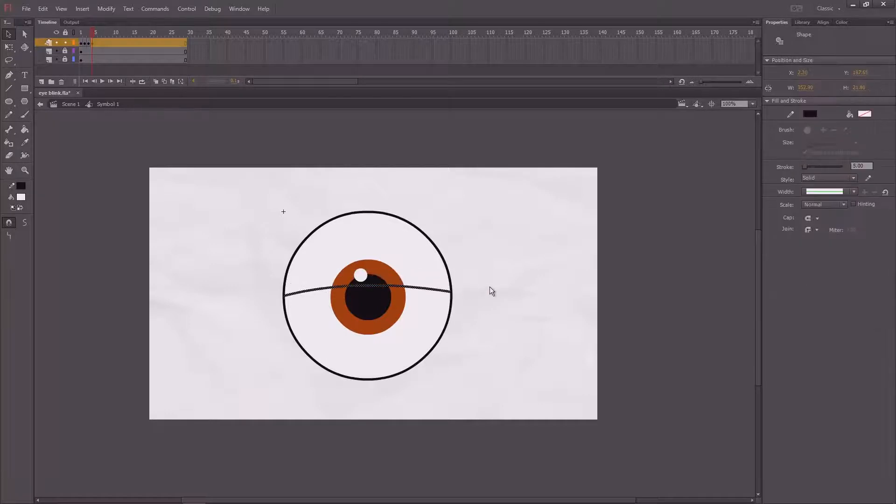
left_click(494, 292)
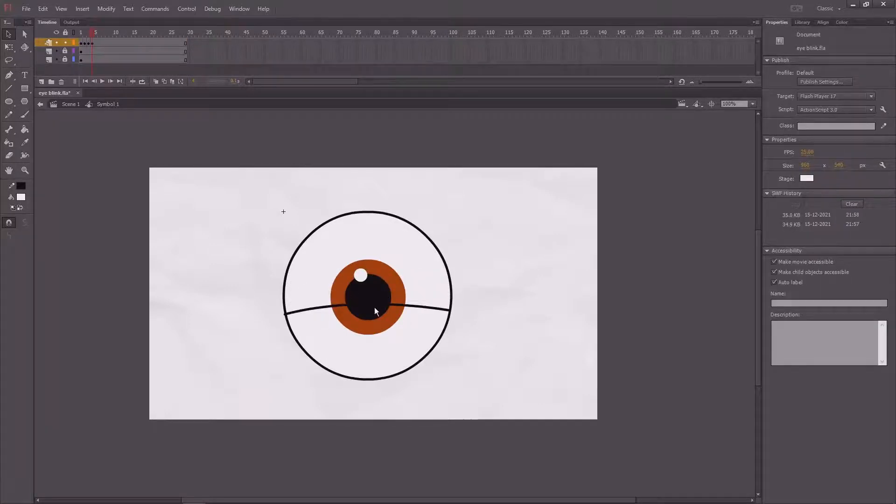
Bend the frame 4 eyelid line downward to the iris's lower edge and fit its ends cleanly to the eyeball's outline.
left_click_drag(374, 307, 376, 331)
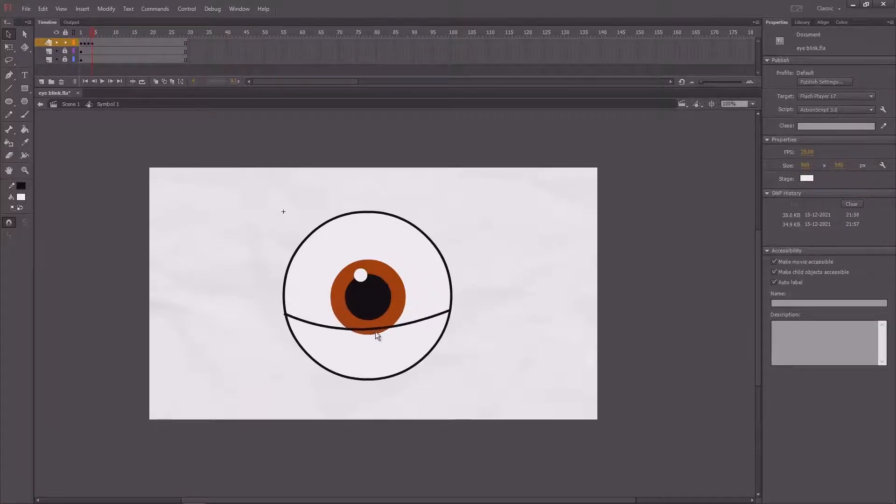
left_click(441, 316)
key("ctrl+=")
key("ctrl+=")
scroll(631, 246, "right", 3)
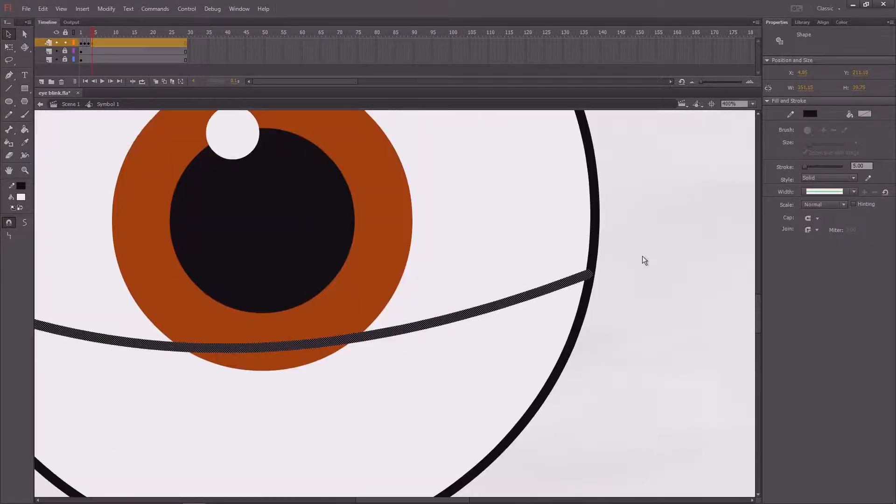
left_click(643, 256)
left_click_drag(588, 276, 590, 275)
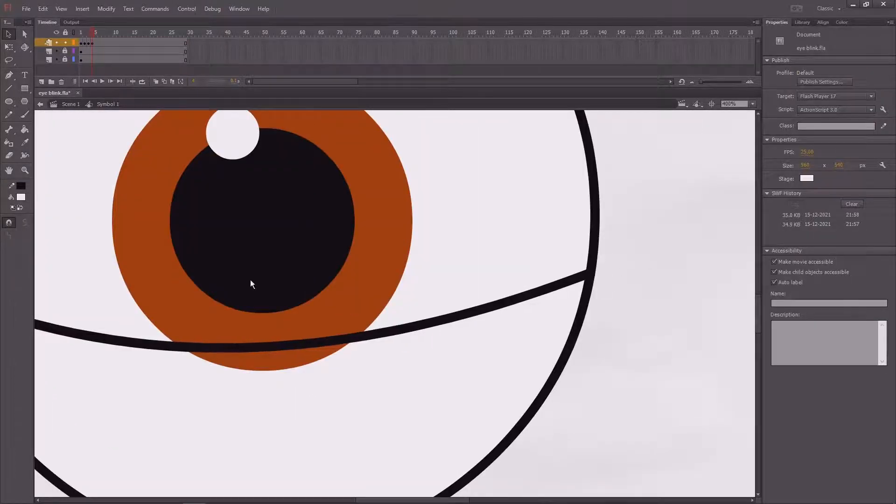
scroll(262, 278, "left", 5)
left_click(284, 272)
key("Delete")
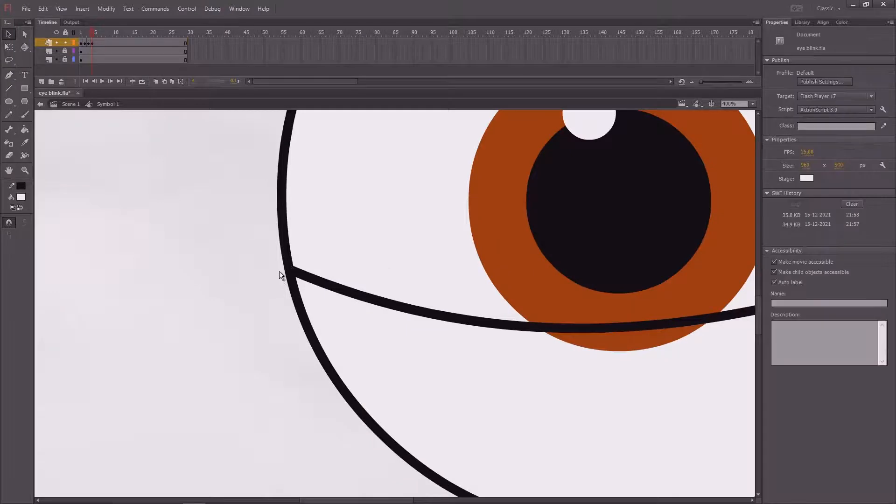
key("ctrl+minus")
left_click_drag(284, 235, 201, 280)
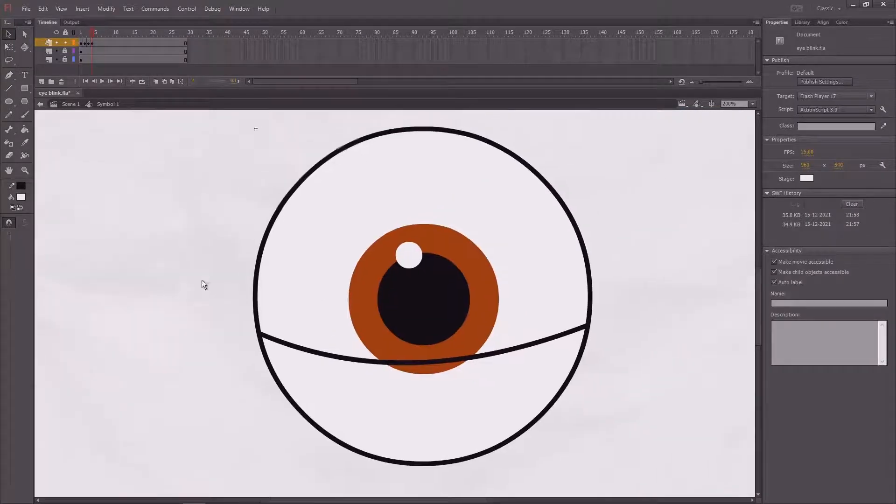
Add a keyframe at frame 5 and move the eyelid line down below the iris.
left_click(97, 43)
key("F6")
left_click(176, 224)
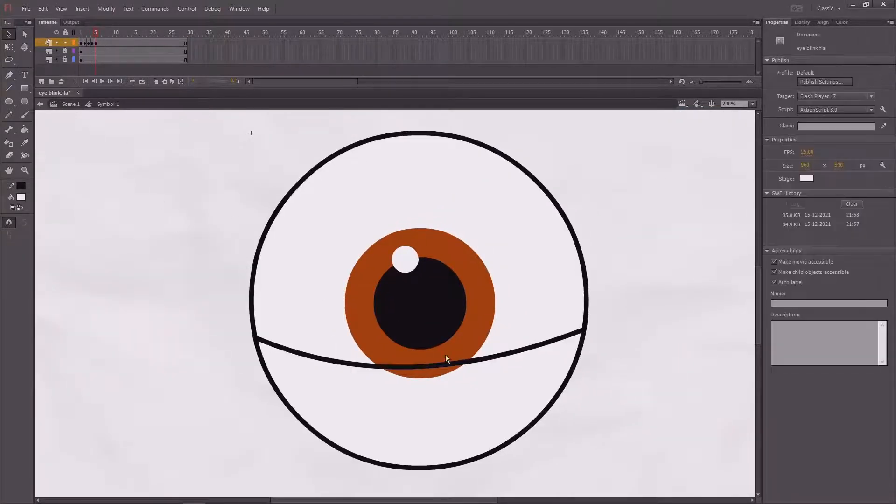
left_click(438, 368)
key("shift+Down")
key("shift+Down")
key("shift+Down")
key("shift+Down")
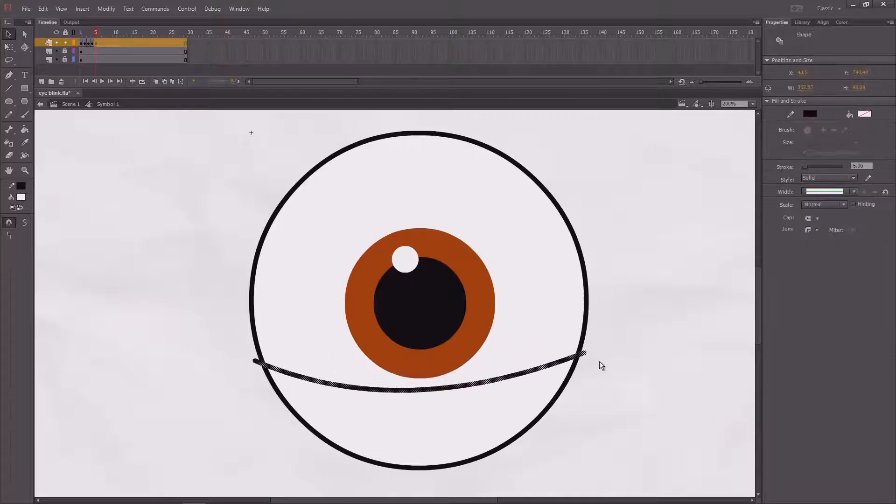
key("shift+Down")
key("shift+Down")
key("shift+Down")
left_click(620, 370)
left_click_drag(635, 341, 628, 317)
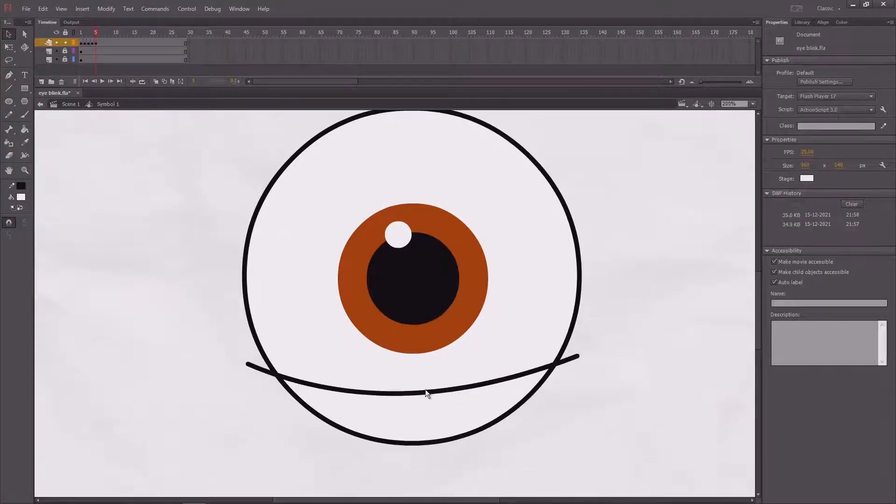
Bend the frame 5 eyelid line further downward and remove its ends that overhang the eyeball's outline.
left_click_drag(425, 393, 429, 410)
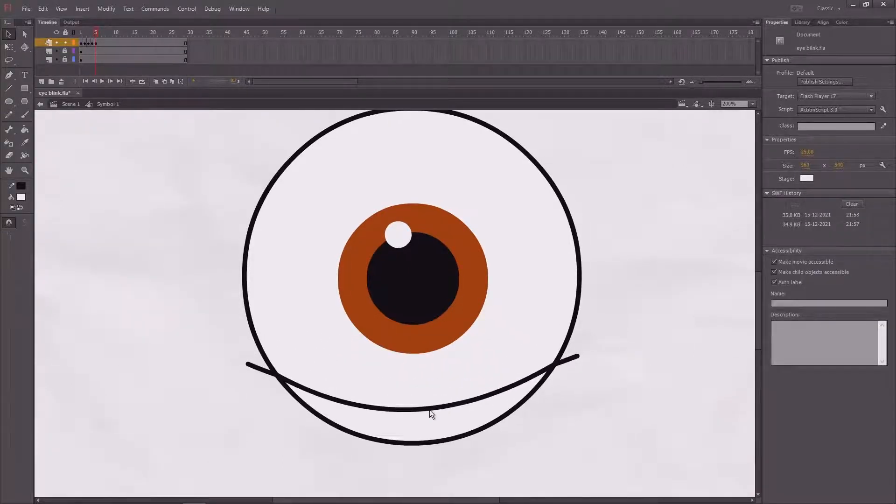
left_click(573, 360)
key("Delete")
left_click(252, 367)
key("Delete")
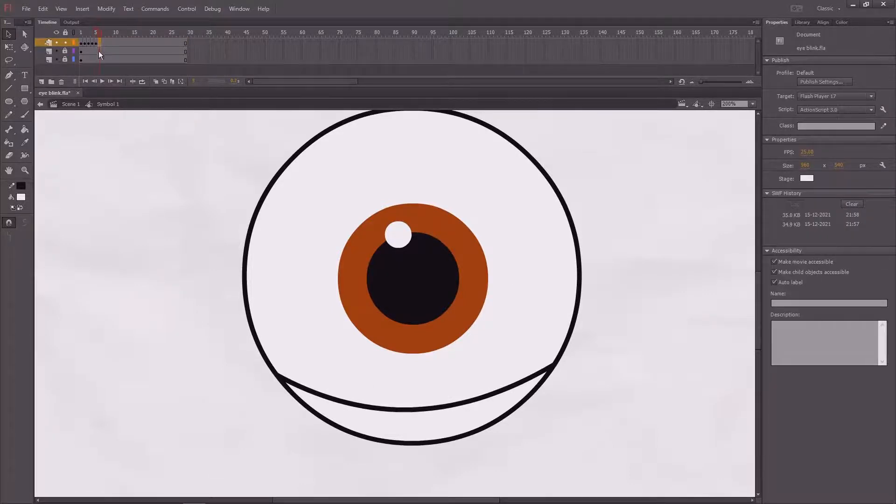
Add a keyframe at frame 6 and delete the eyelid line from it, leaving only the eyeball's outline.
key("F6")
left_click(193, 262)
left_click_drag(601, 277, 574, 228)
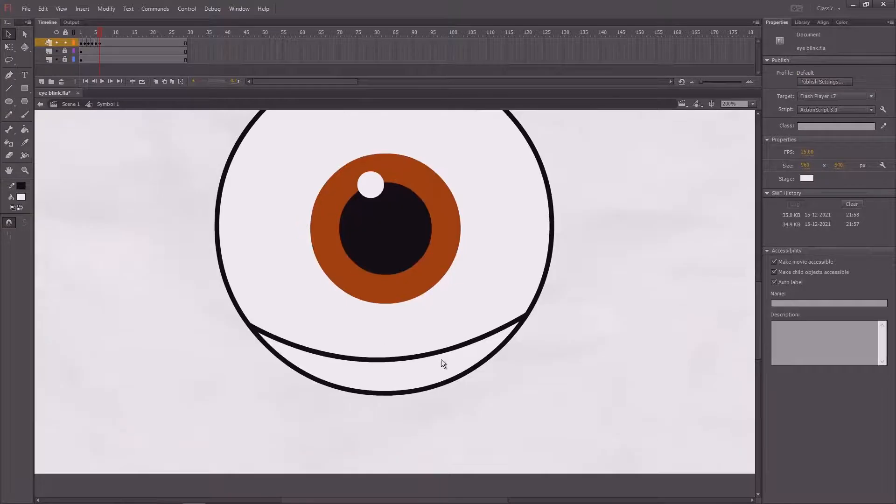
left_click(436, 355)
key("Delete")
key("ctrl+1")
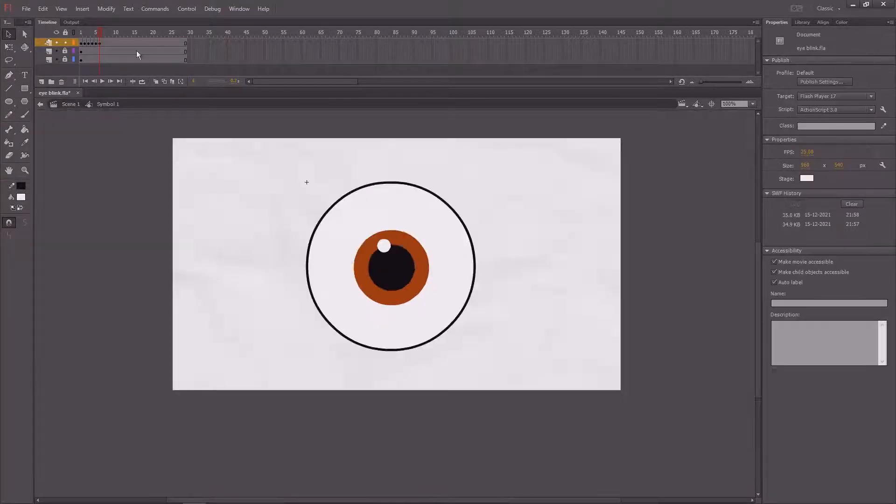
Fill the eyelid area above the line in frame 2 with light orange using the Paint Bucket.
left_click_drag(97, 35, 73, 52)
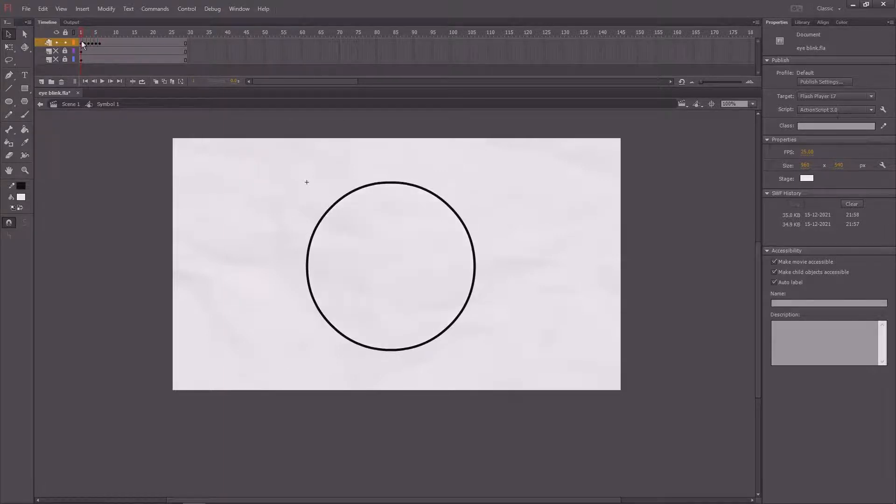
left_click_drag(80, 37, 56, 59)
left_click_drag(229, 207, 205, 224)
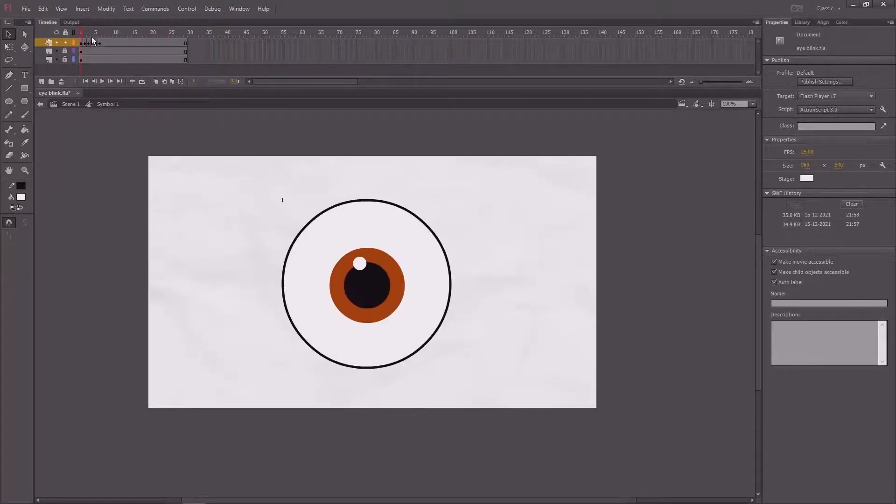
left_click(84, 43)
key("ctrl+equal")
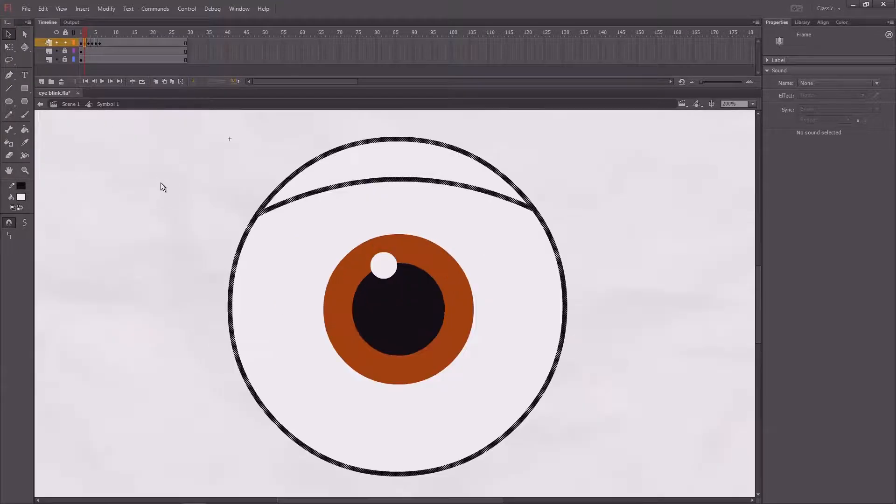
left_click_drag(236, 200, 232, 213)
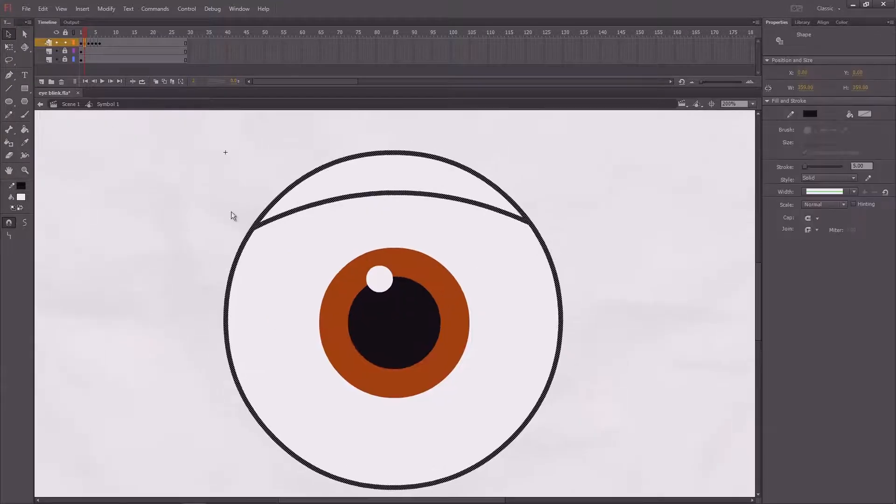
left_click(18, 201)
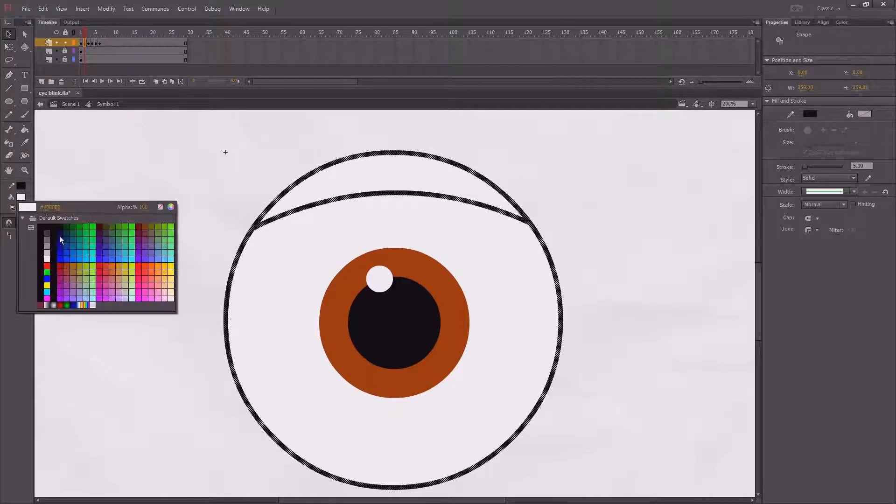
left_click(157, 280)
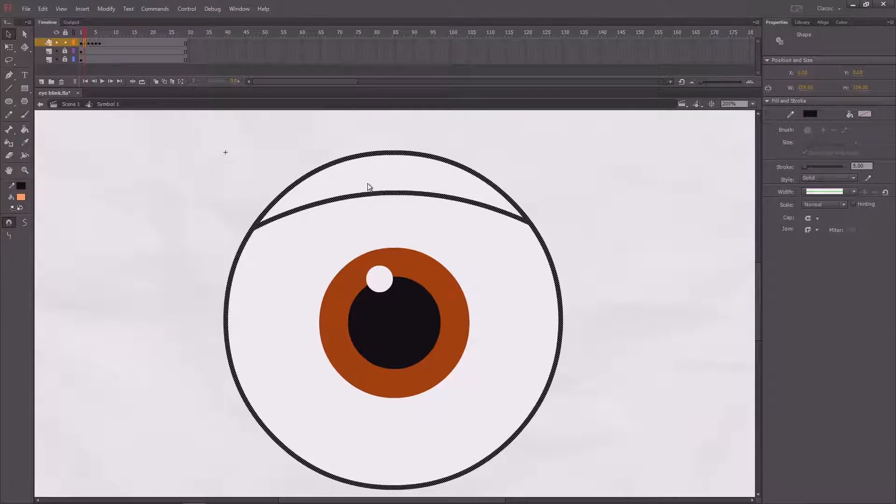
key("k")
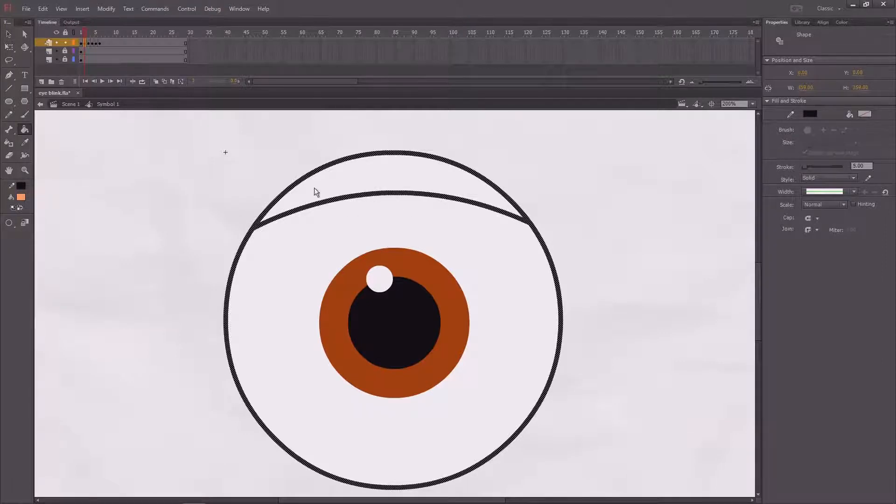
left_click(377, 177)
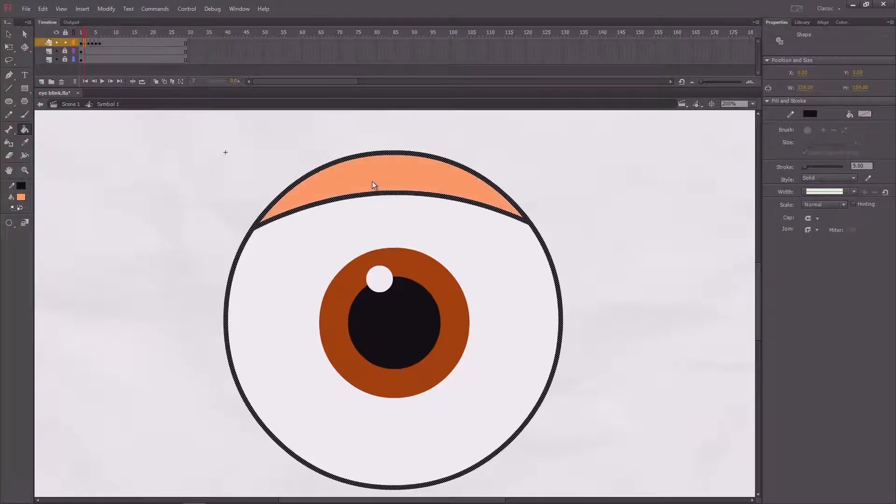
Fill the eyelid area in frames 3, 4 and 5 and the whole eyeball in frame 6 with the same light orange.
left_click(88, 35)
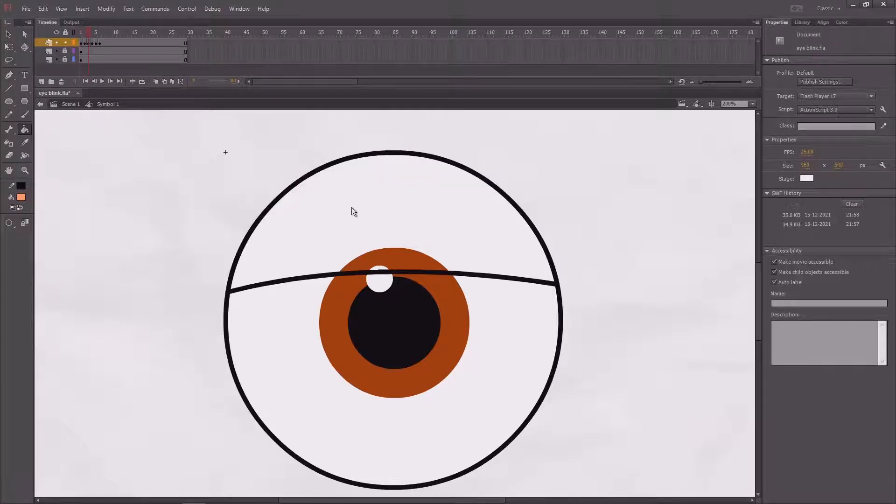
left_click(392, 220)
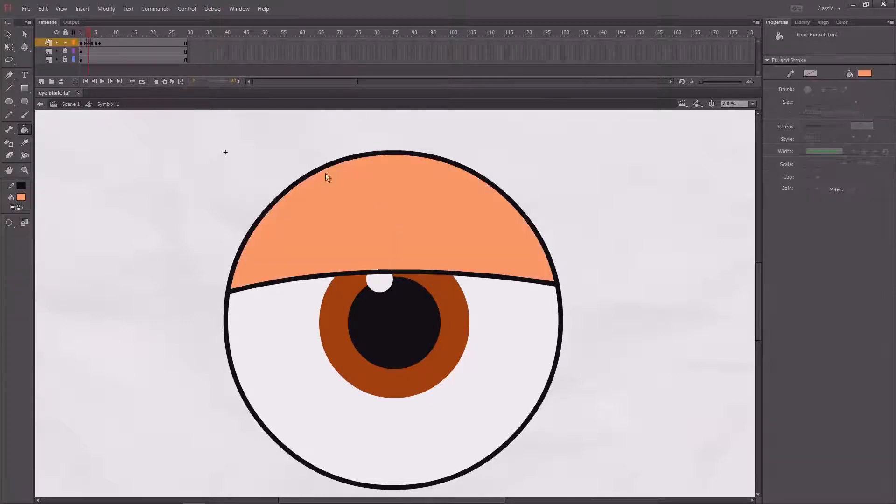
left_click(92, 35)
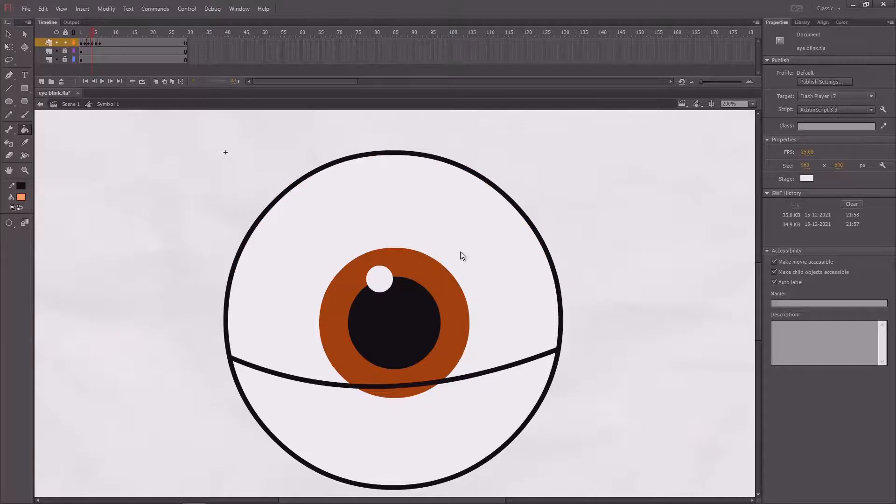
left_click(461, 250)
left_click(97, 34)
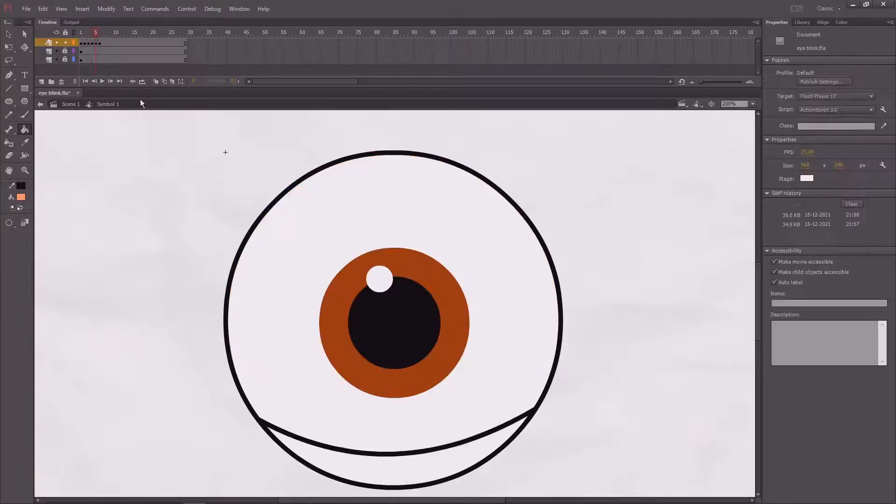
left_click(478, 295)
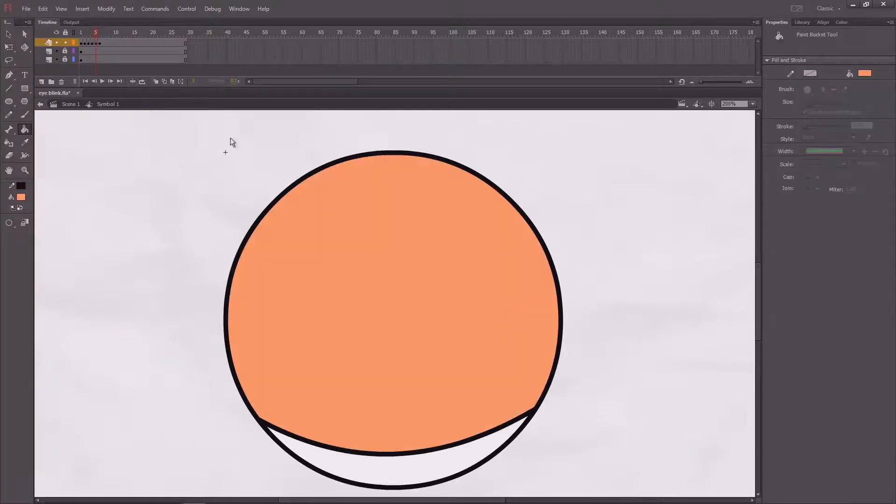
left_click(100, 35)
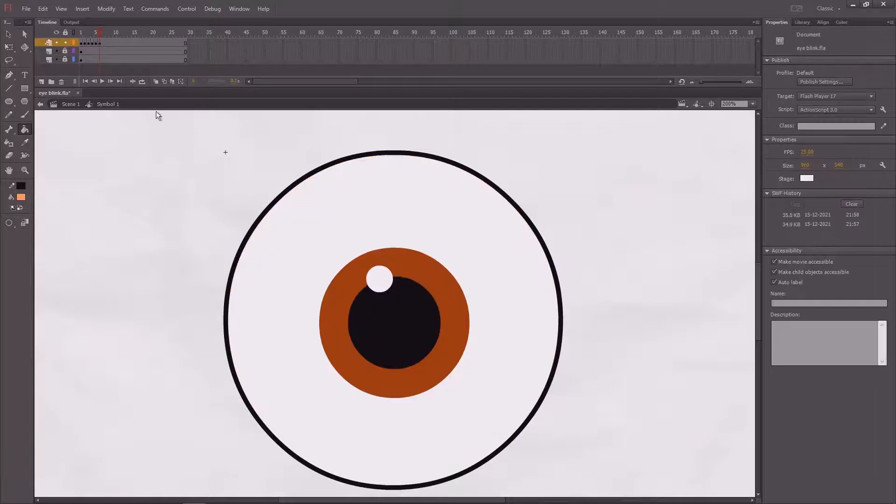
left_click(478, 333)
Play back the closing eyelid from the first frame at 100% zoom.
left_click_drag(95, 35, 77, 57)
key("ctrl+1")
key("Return")
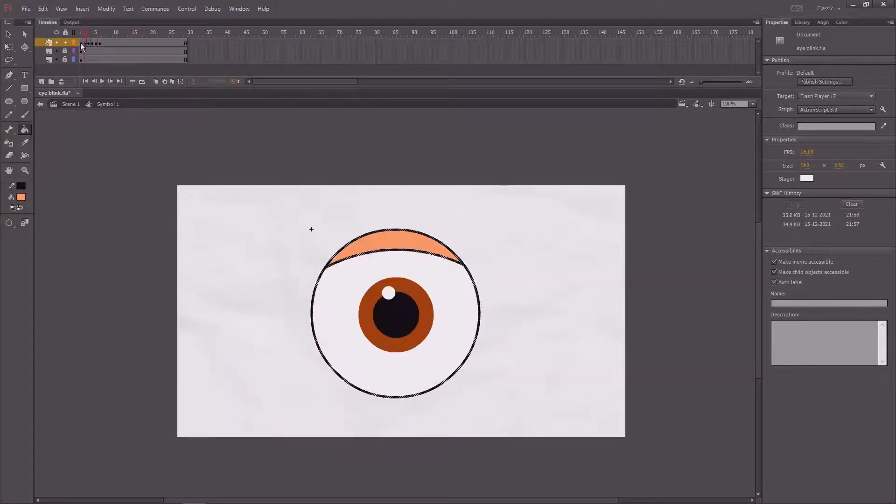
key("v")
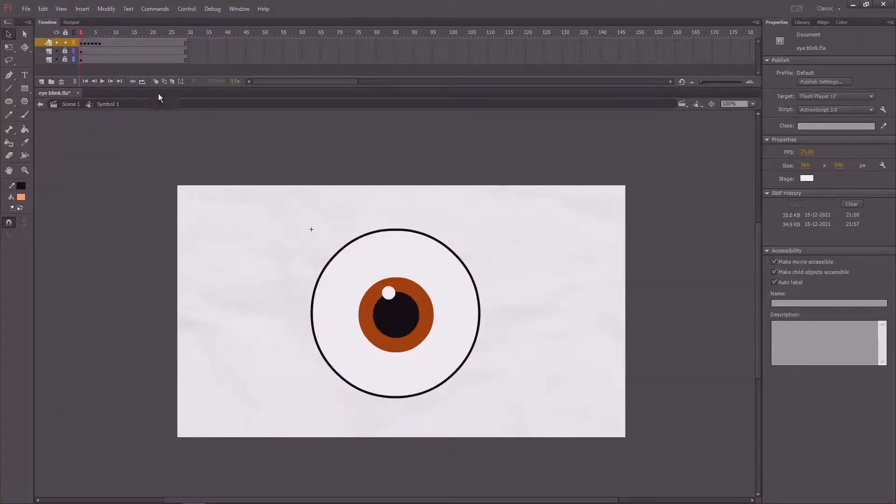
Duplicate the eyelid-closing keyframes on the outline layer, reverse their order and place them right after the closed-eye frames.
left_click(82, 44)
left_click_drag(82, 43, 123, 43)
right_click(125, 43)
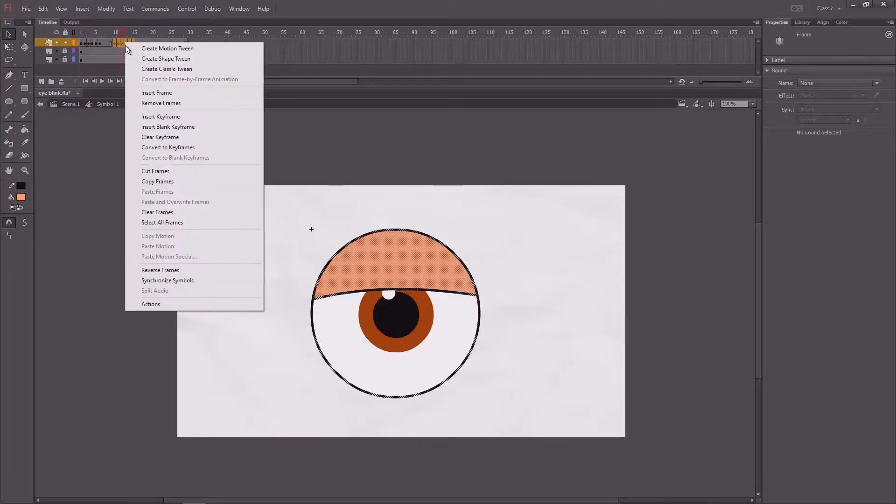
left_click(166, 271)
left_click(172, 34)
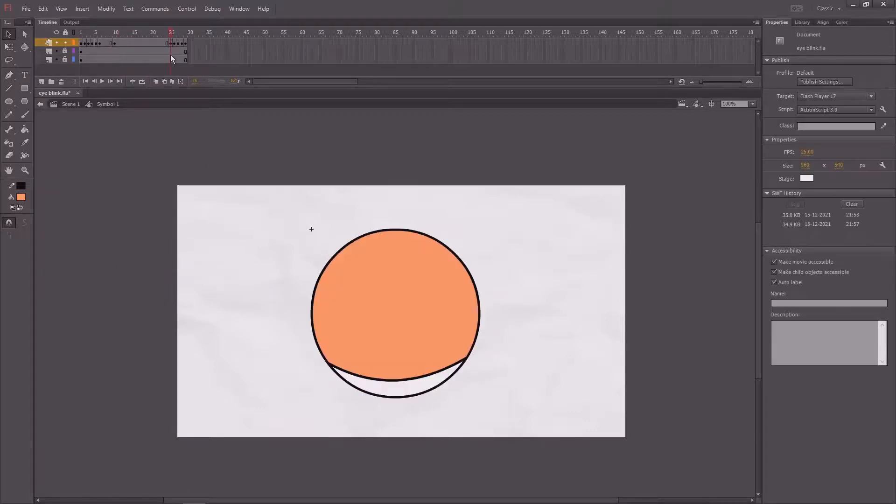
Remove the surplus frames after frame 15 on all layers and play back the full blink.
left_click_drag(169, 44, 204, 99)
left_click(136, 36)
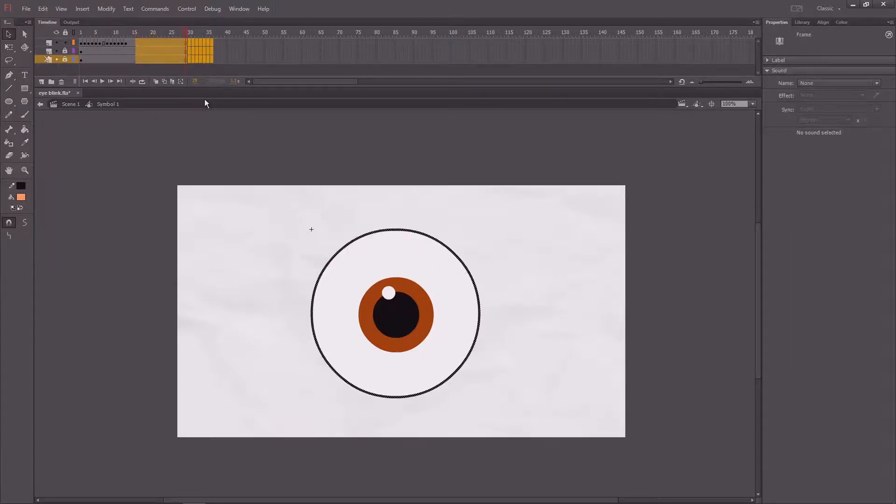
key("shift+F5")
key("Return")
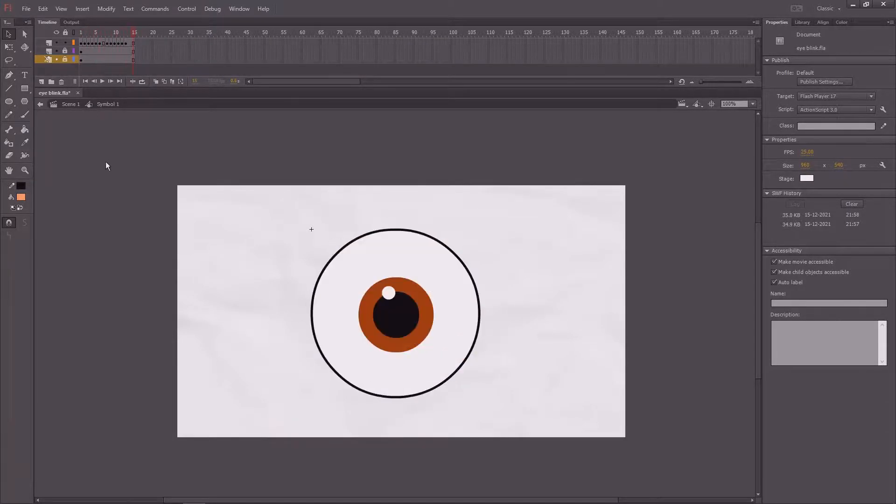
left_click_drag(104, 34, 64, 45)
key("Return")
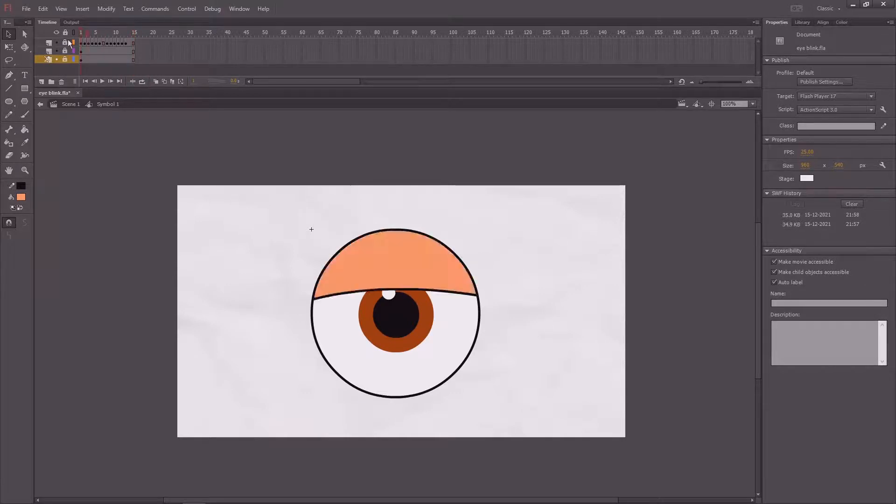
key("Return")
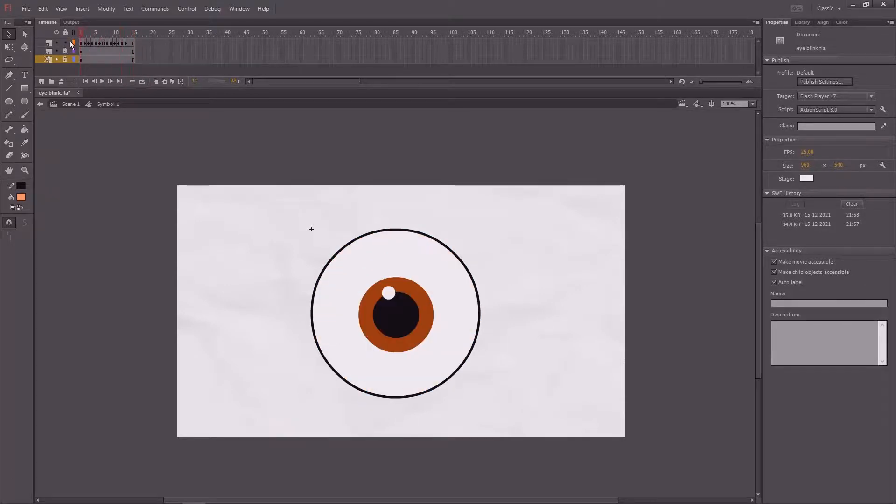
Return to the main scene and adjust both layers' length to end at frame 15.
double_click(103, 178)
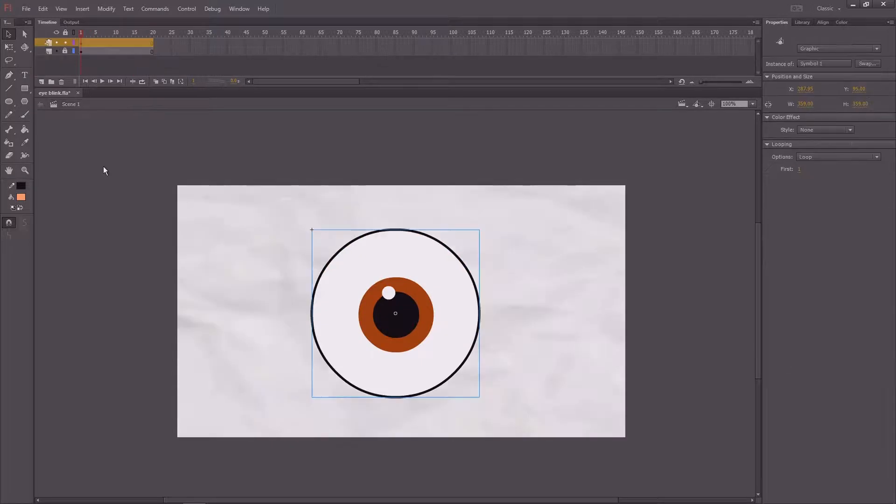
key("Return")
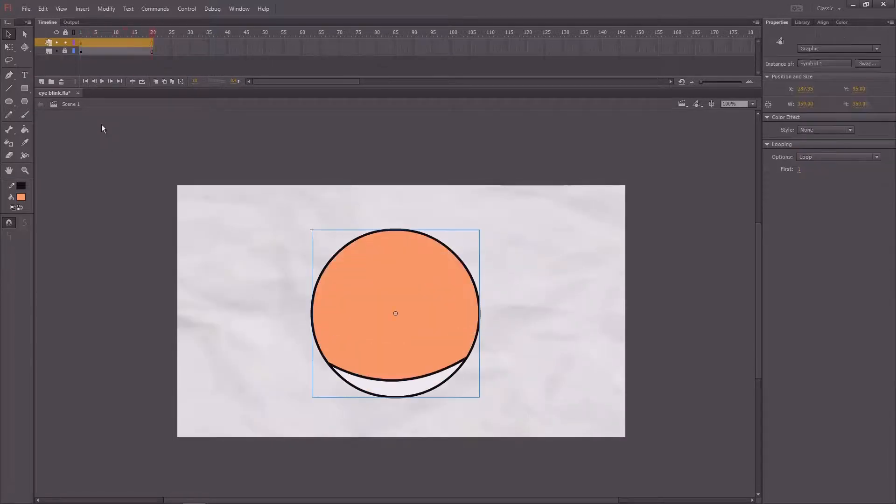
left_click(133, 35)
left_click_drag(134, 43, 178, 72)
key("F6")
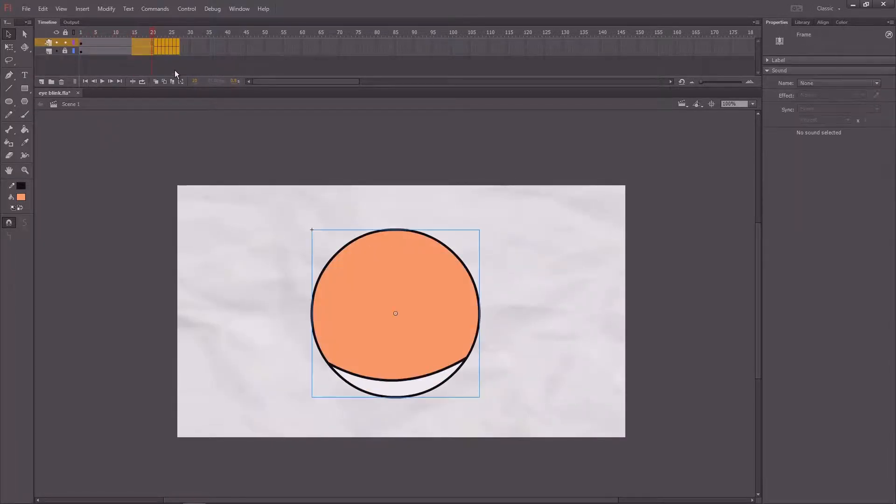
key("Return")
left_click(139, 33)
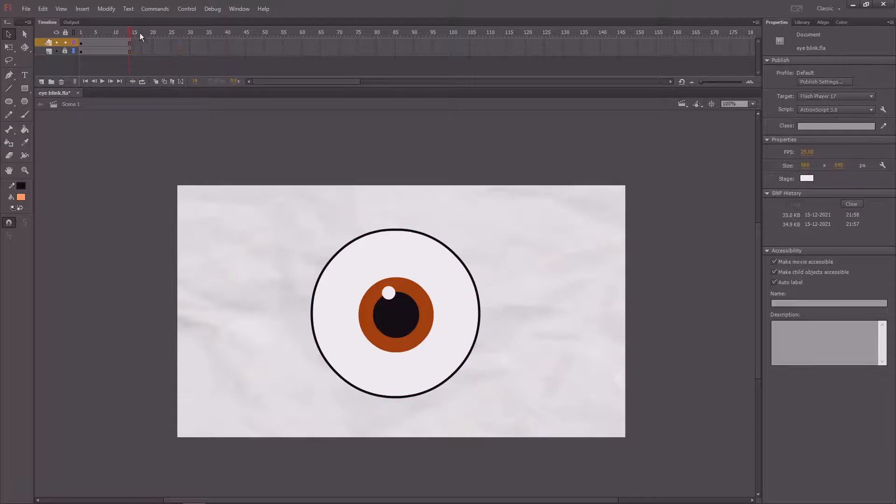
key("F5")
Play back the scene, test the movie in a preview window and close the preview.
left_click_drag(135, 33, 77, 49)
key("Return")
key("Return")
key("ctrl+Return")
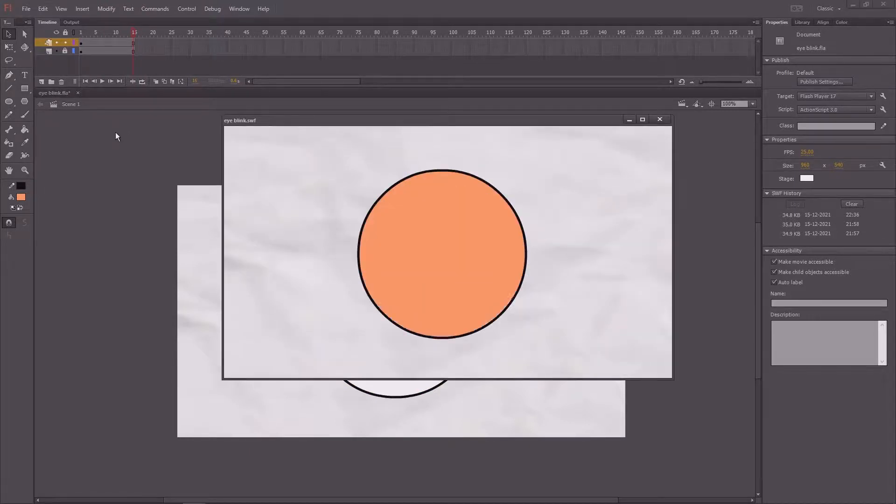
left_click(660, 119)
Open the eye symbol and lengthen the closed-eye hold by one frame on all layers.
double_click(410, 304)
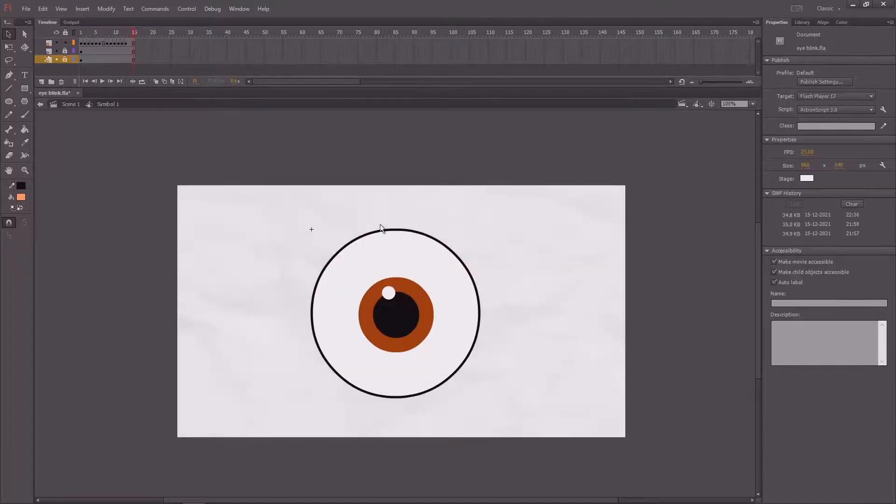
left_click(105, 32)
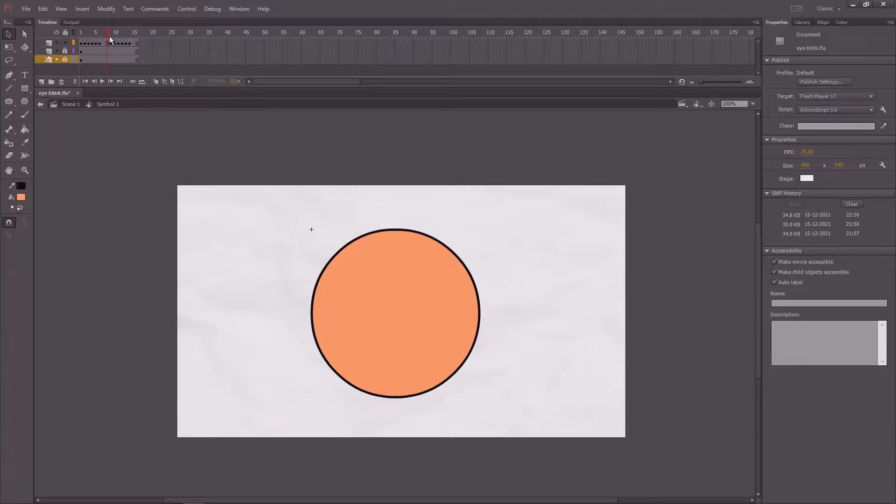
mouse_move(125, 34)
left_mouse_down()
mouse_move(82, 41)
mouse_move(141, 41)
left_mouse_up()
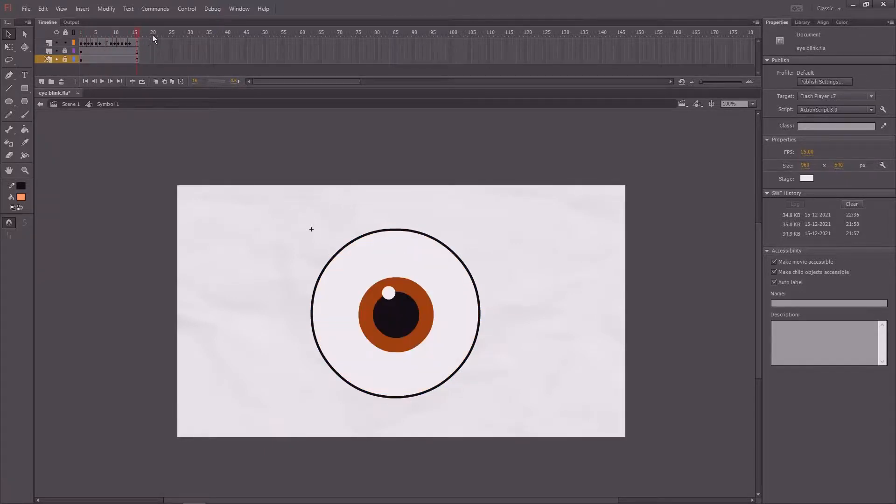
Extend the eye symbol's layers to frame 20 and play back the blink from the first frame.
key("F5")
key("F5")
key("F5")
key("F5")
left_click_drag(148, 36, 81, 46)
key("Return")
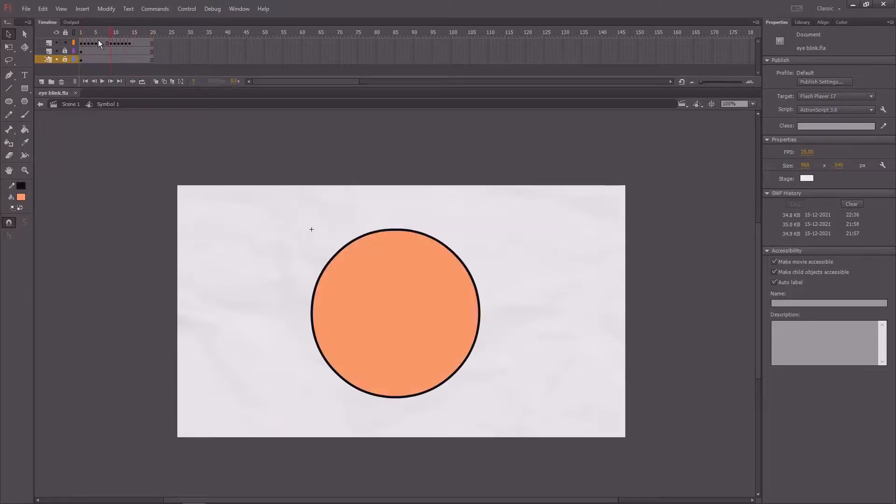
Try moving the iris symbol down inside the eye on the first frame.
left_click(96, 33)
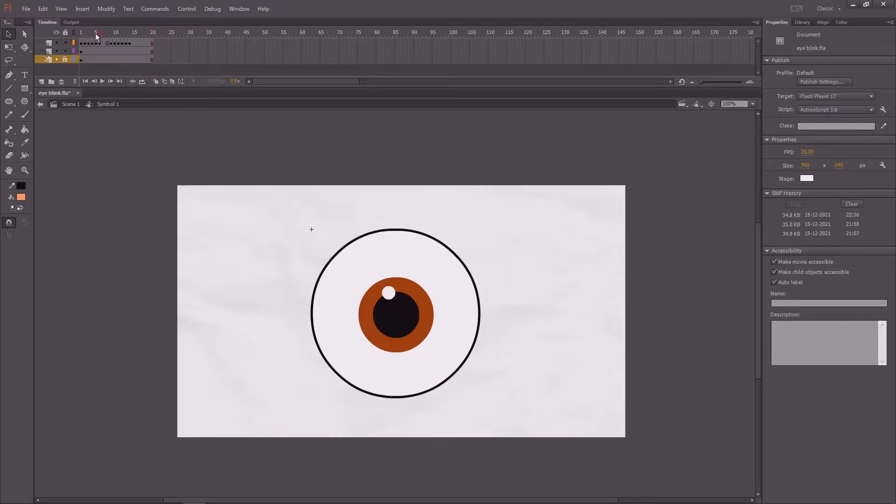
left_click(416, 303)
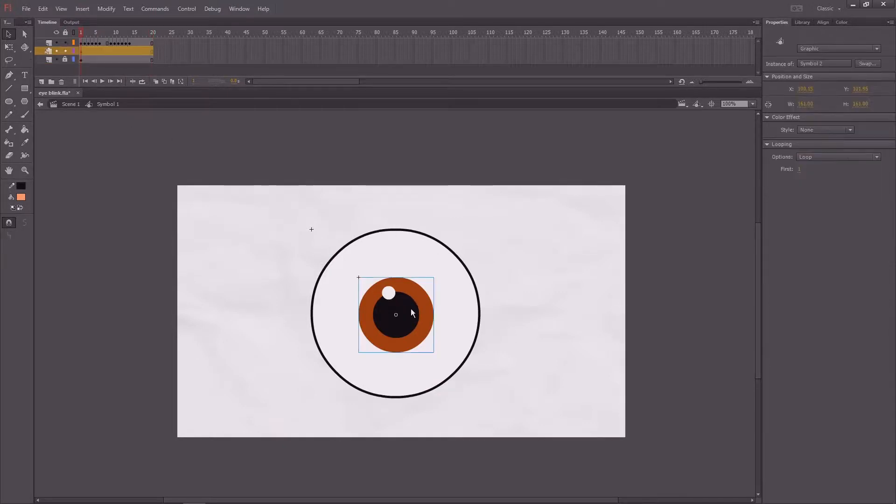
mouse_move(409, 310)
left_mouse_down()
mouse_move(403, 315)
mouse_move(445, 314)
mouse_move(379, 316)
mouse_move(404, 332)
mouse_move(403, 275)
mouse_move(405, 317)
left_mouse_up()
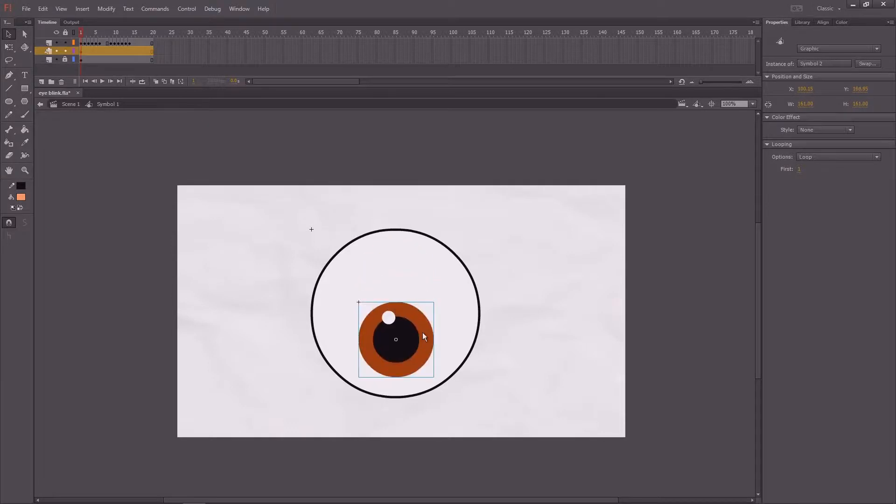
left_click(318, 196)
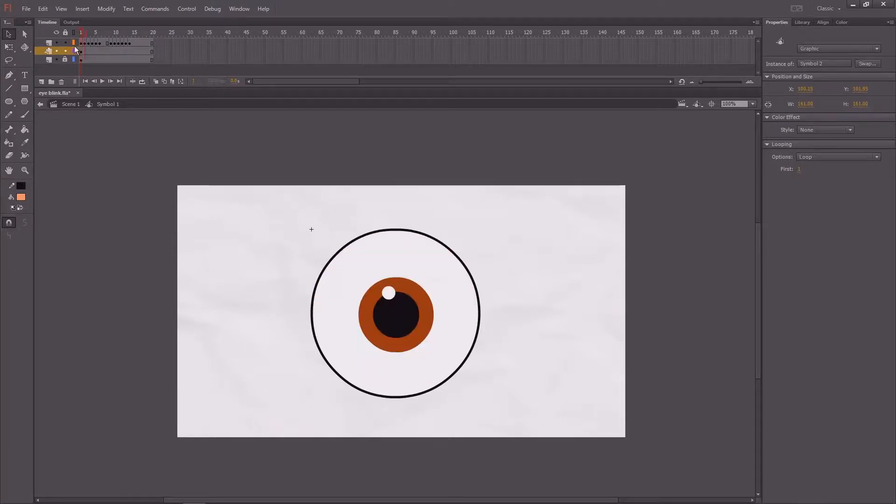
Extend all layers of the eye symbol to frame 37 and add a keyframe at frame 7 on the iris layer.
left_click_drag(179, 65, 202, 62)
key("F5")
mouse_move(104, 35)
left_mouse_down()
mouse_move(74, 38)
mouse_move(141, 45)
left_mouse_up()
left_click(104, 54)
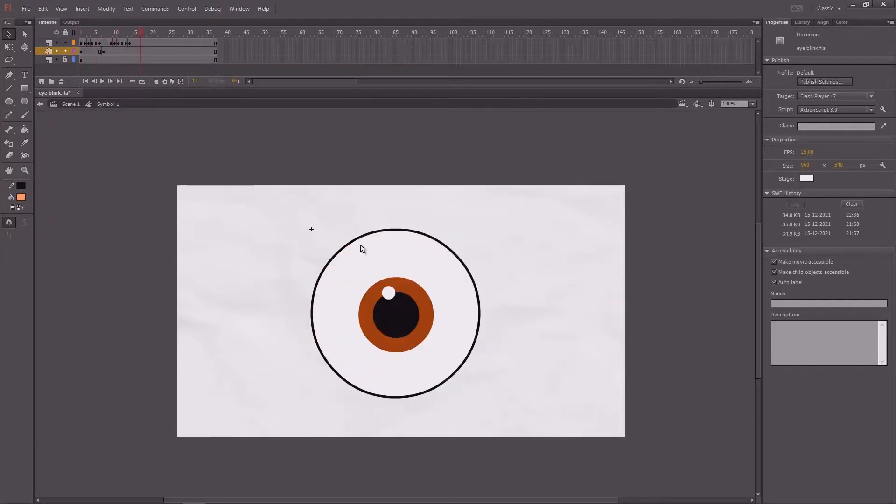
Move the iris to the right side of the eye from frame 7 onward and rotate it slightly counterclockwise.
left_click_drag(398, 316, 453, 313)
key("q")
left_click_drag(480, 279, 468, 274)
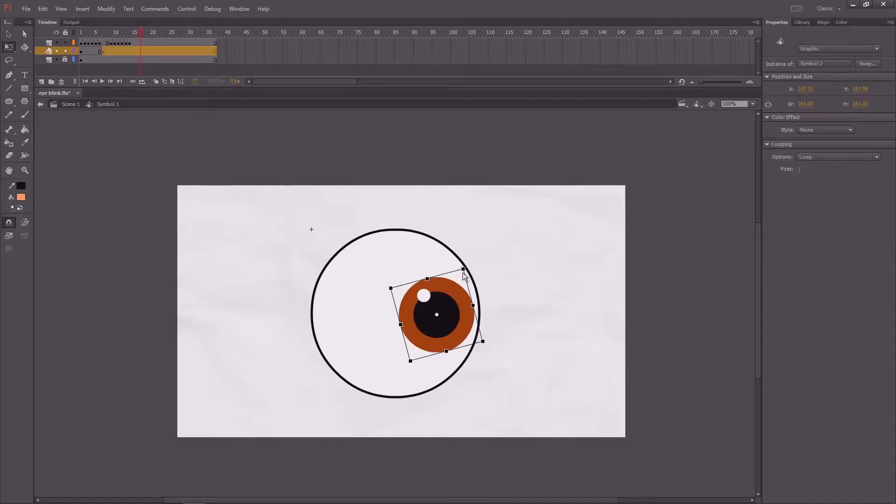
left_click(527, 256)
Duplicate the eyelid's blink keyframes starting at frame 20 and copy the first, centred iris keyframe to frame 26.
left_click_drag(111, 41, 217, 43)
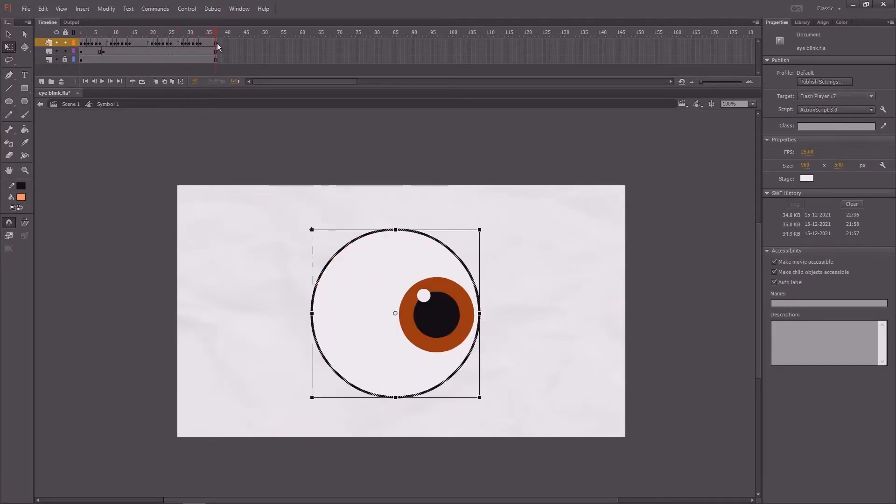
left_click(92, 52)
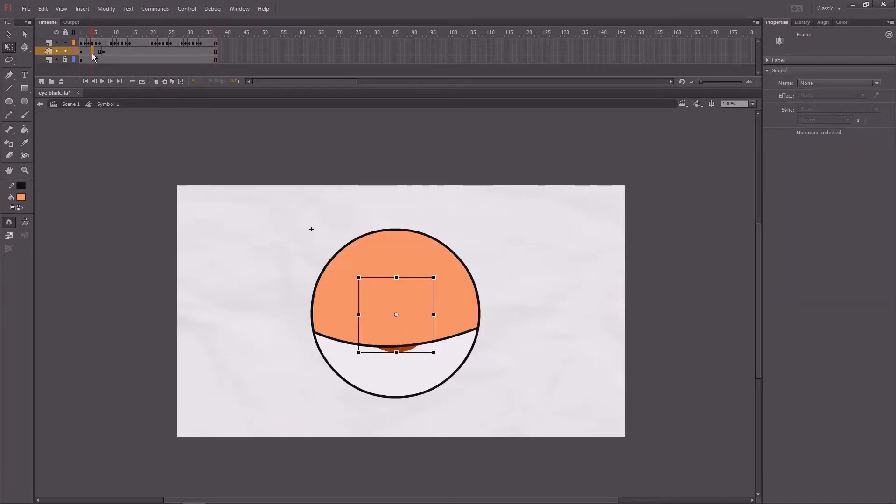
left_click_drag(101, 53, 59, 51)
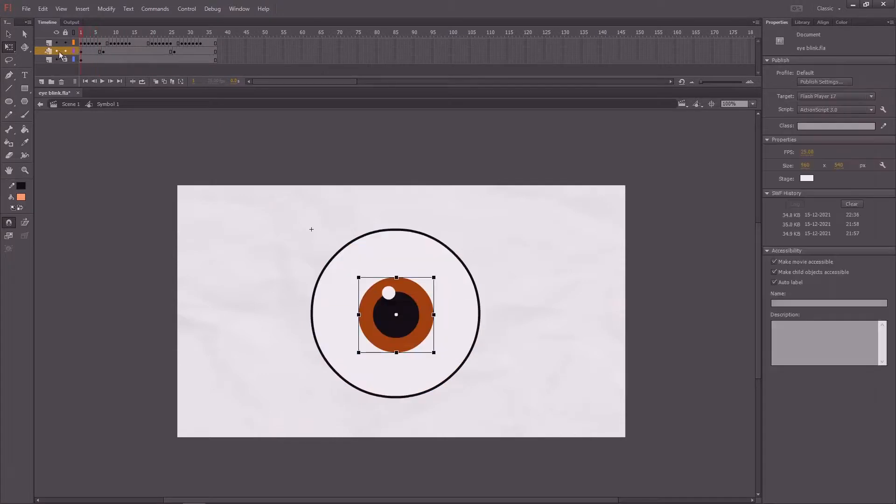
Play back the double blink from the first frame of the eye symbol and return to the main scene.
left_click(129, 178)
key("Return")
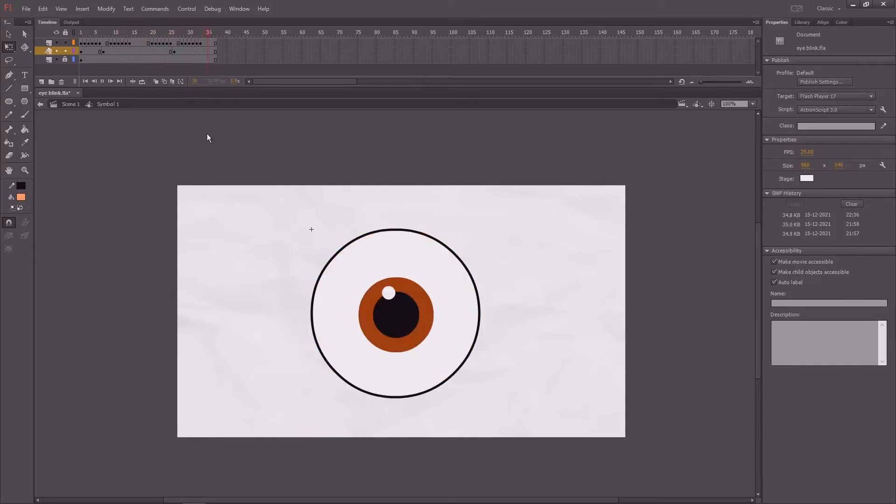
key("v")
double_click(215, 150)
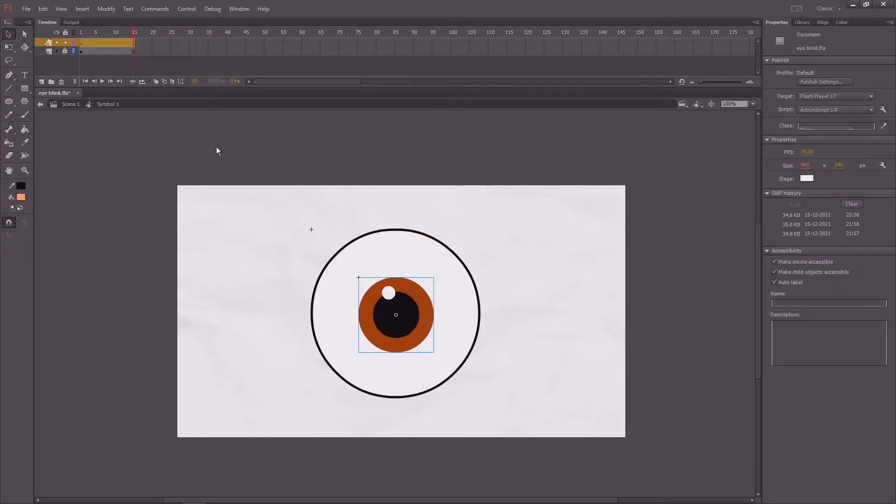
Reopen the eye symbol and extend all its layers to frame 40.
double_click(384, 256)
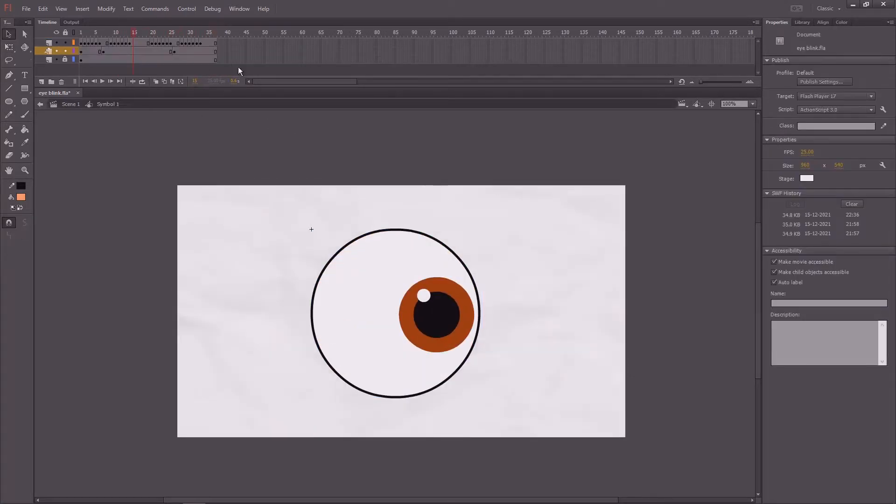
left_click(237, 36)
double_click(183, 131)
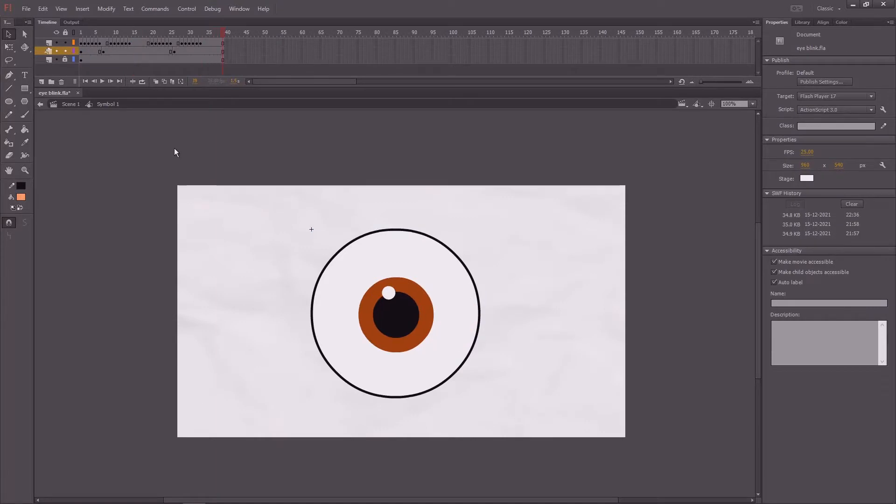
Extend both main scene layers to frame 40 and play back the animation at 200% zoom.
left_click_drag(227, 42, 111, 61)
key("F5")
key("Return")
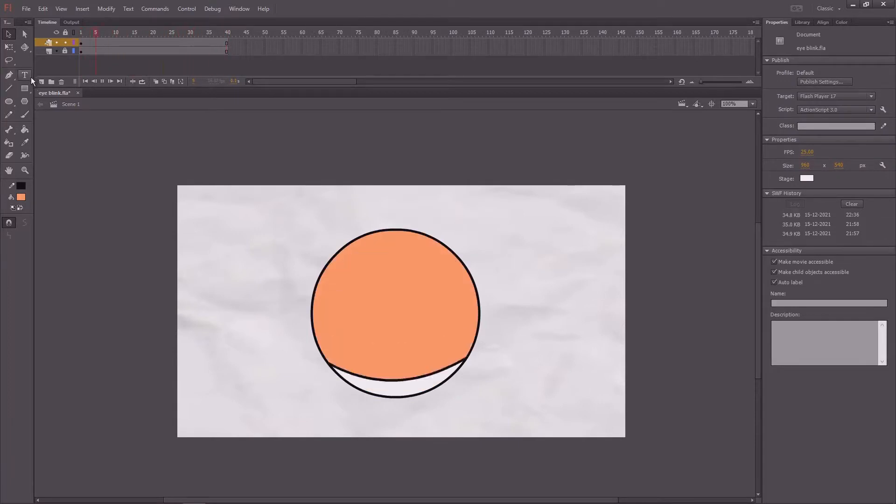
key("ctrl+equal")
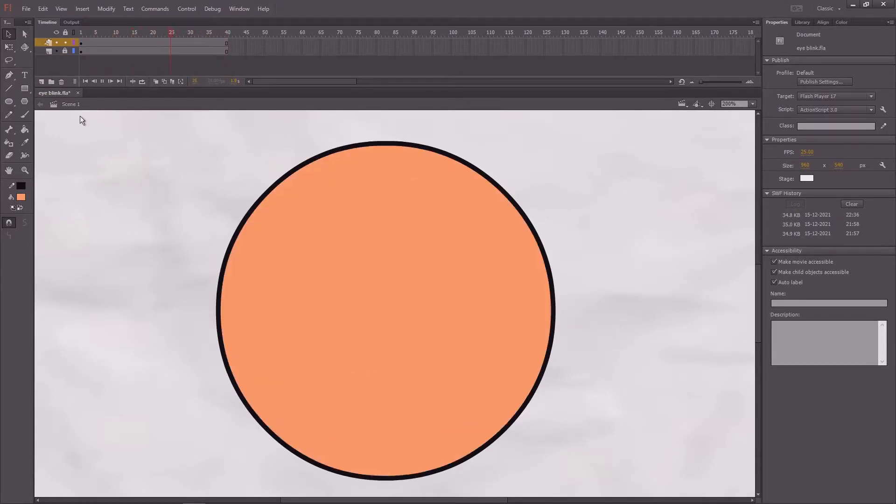
Try shifting the iris up inside the eye symbol, move it back to the centre and return to the main scene.
double_click(413, 296)
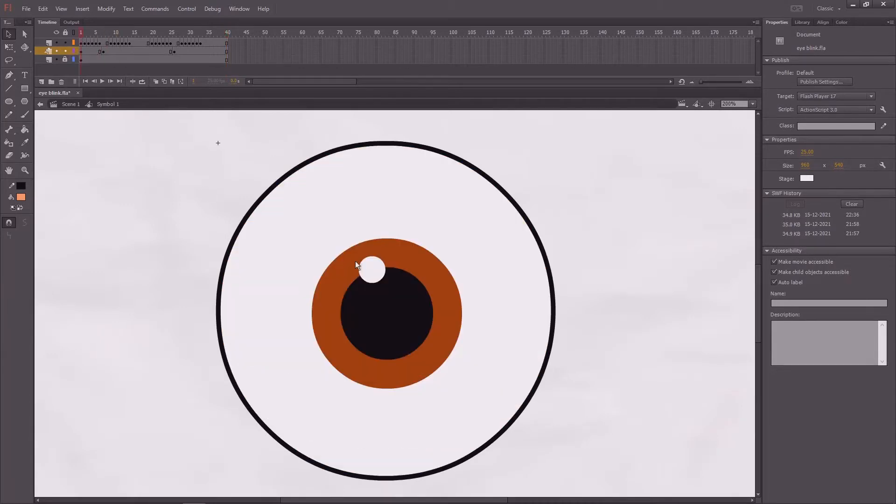
left_click_drag(356, 265, 394, 258)
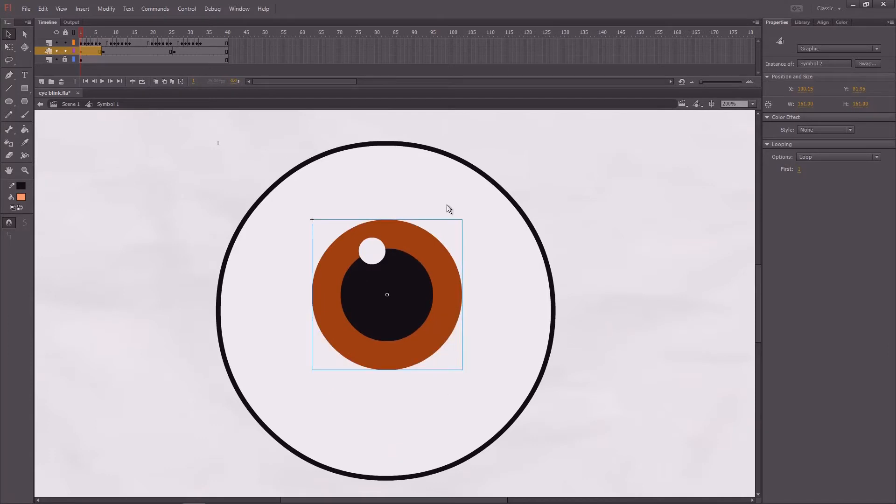
key("shift+Down")
key("shift+Down")
double_click(115, 139)
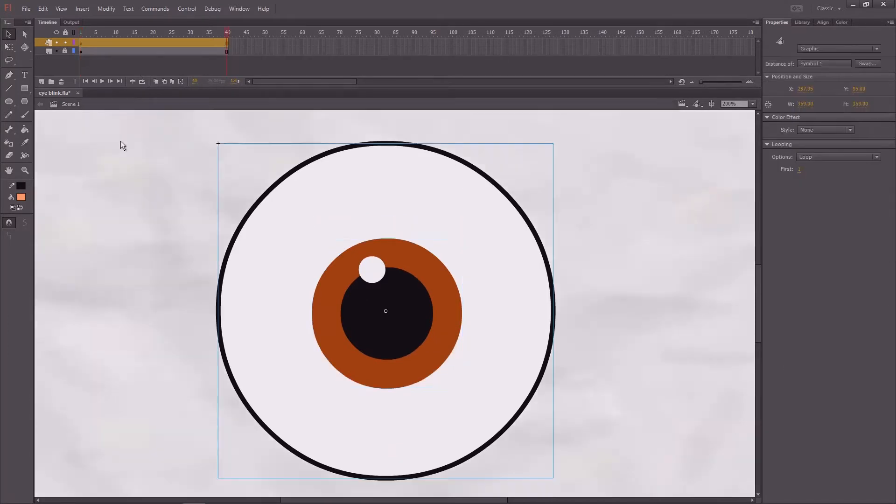
Test the movie in a preview window from the main scene and close the preview.
left_click(131, 41)
left_click(69, 62)
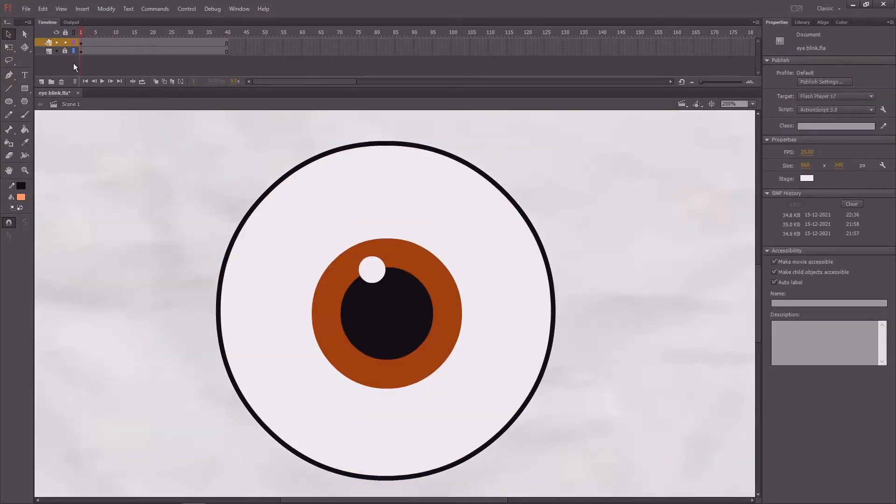
key("ctrl+Return")
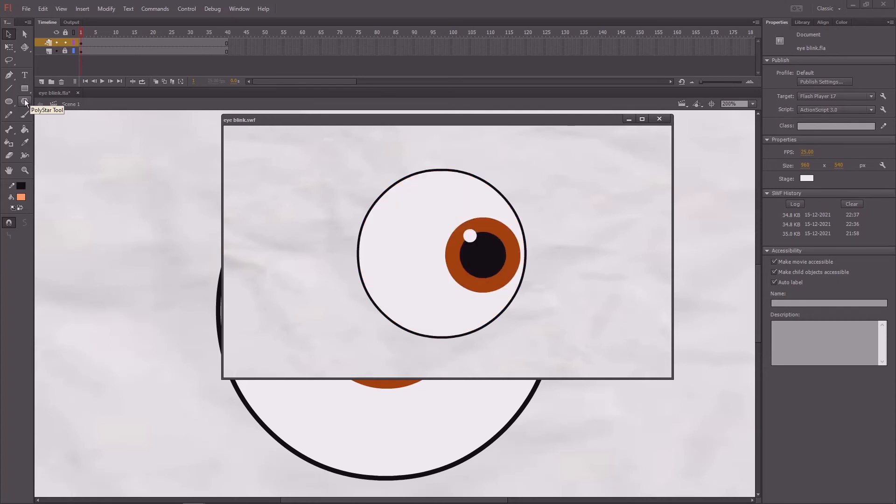
left_click(659, 119)
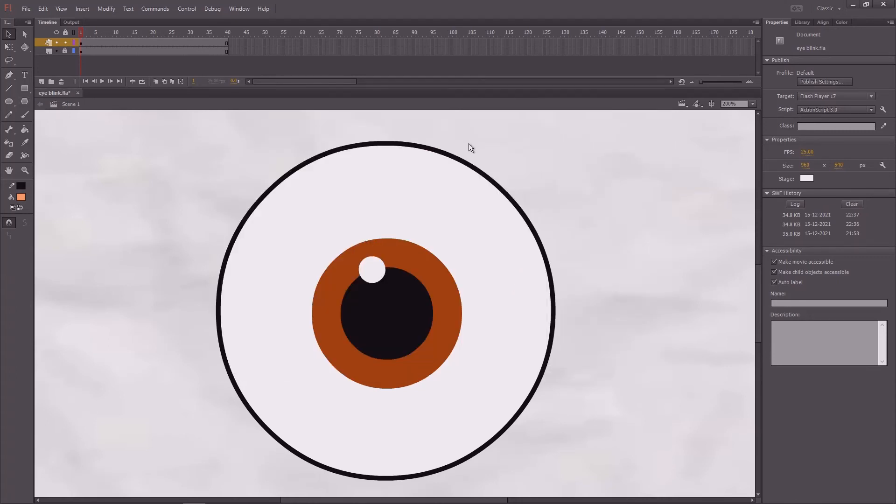
Reset the stage zoom to 100% and save the file.
key("ctrl+1")
key("ctrl+s")
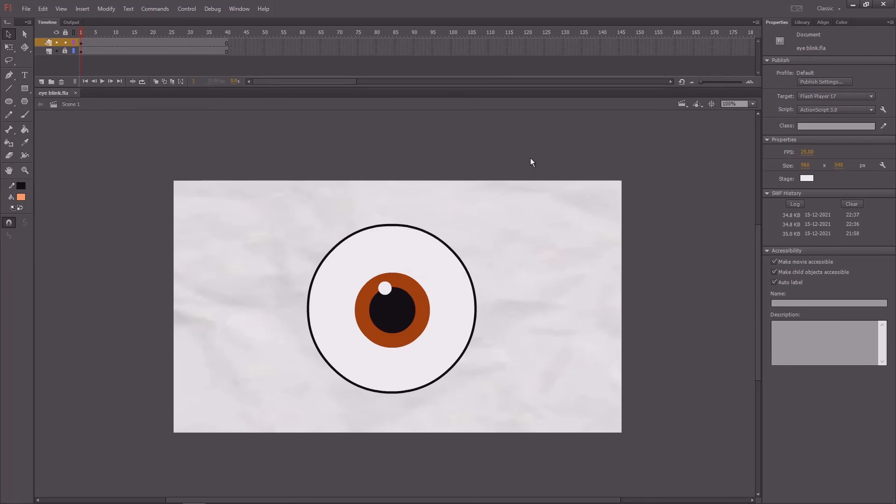